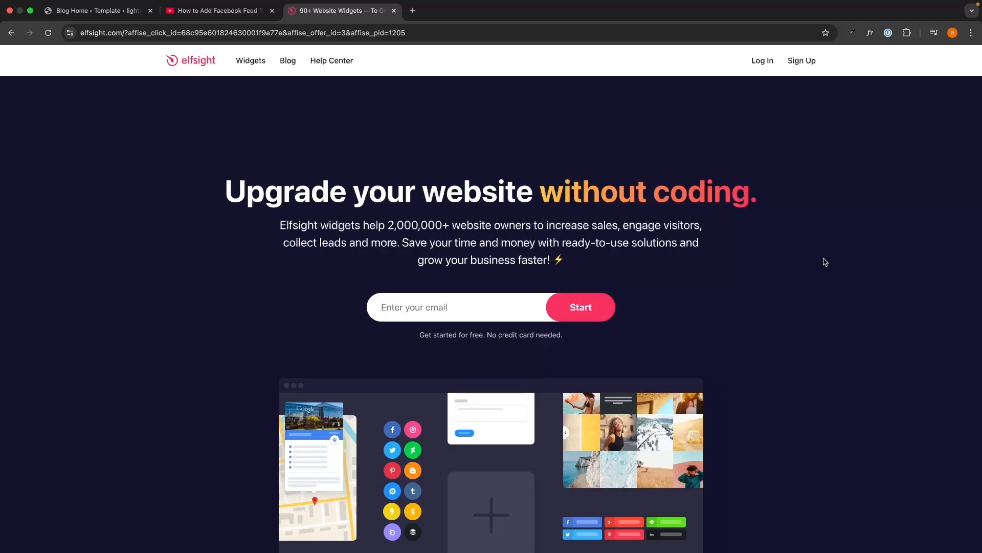
# - Glance at the YouTube video's description in the other tab, then return to the Elfsight homepage
pyautogui.hotkey('ctrl', 'shift', 'Tab')
pyautogui.moveTo(32, 185); pyautogui.dragTo(445, 335)
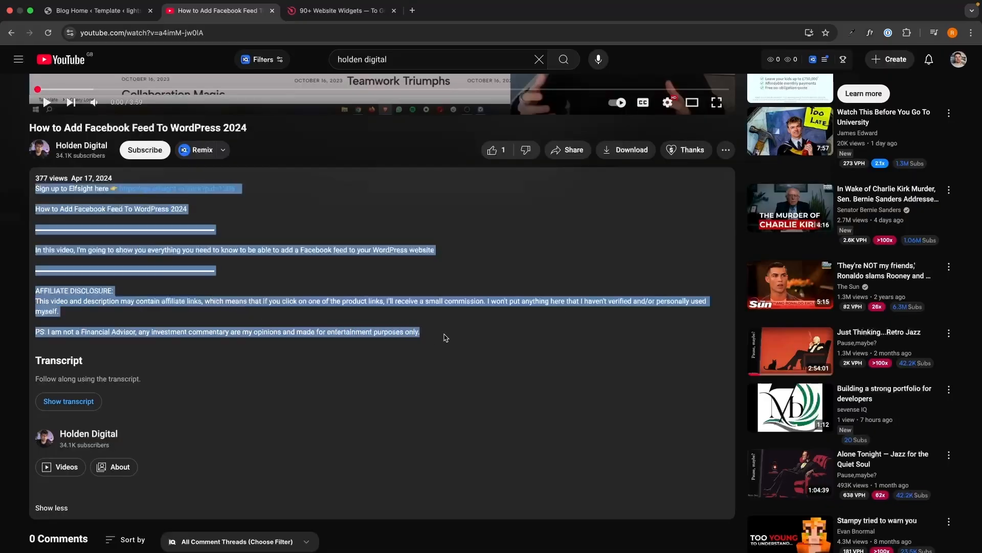
pyautogui.click(438, 324)
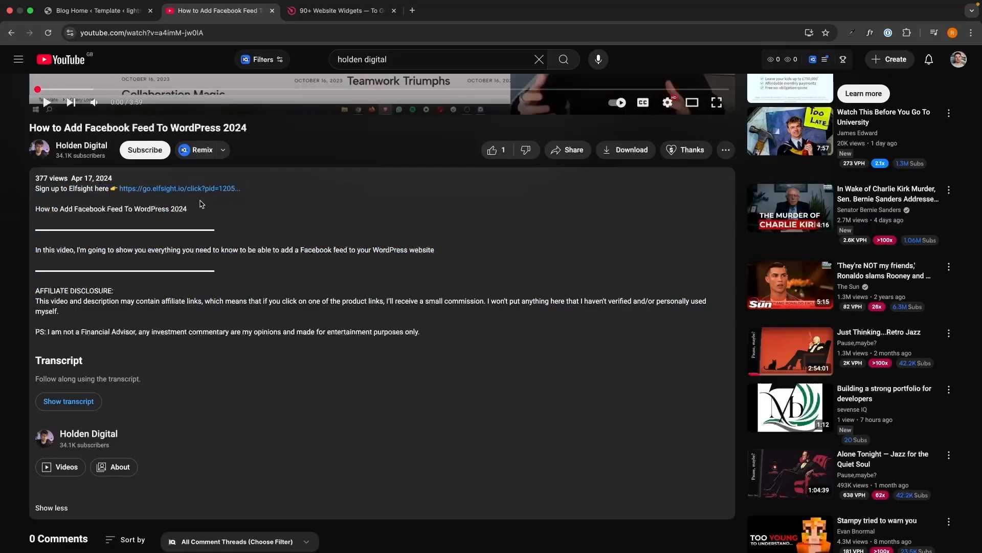
pyautogui.hotkey('ctrl', 'Tab')
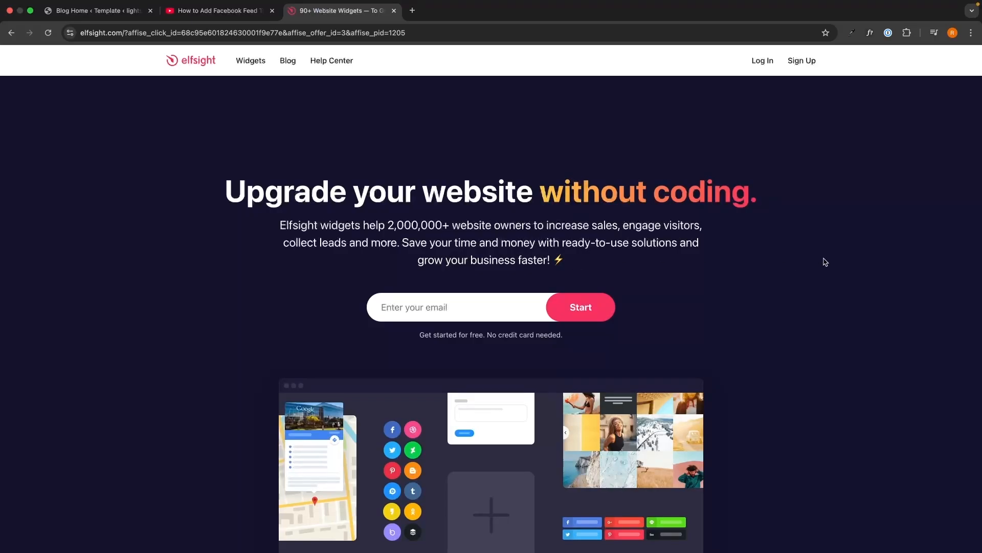
# - Create an Elfsight account with an e-mail address and a password
pyautogui.click(518, 306)
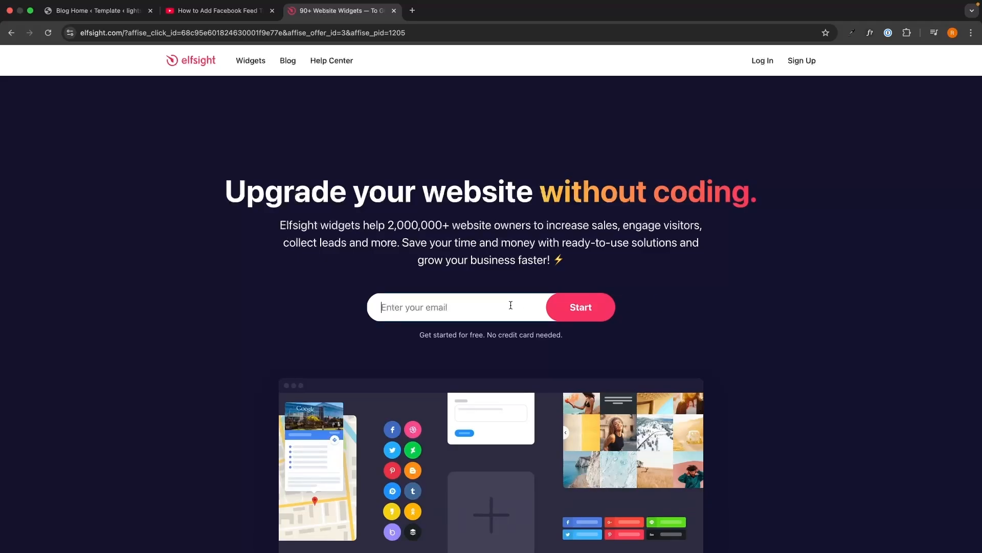
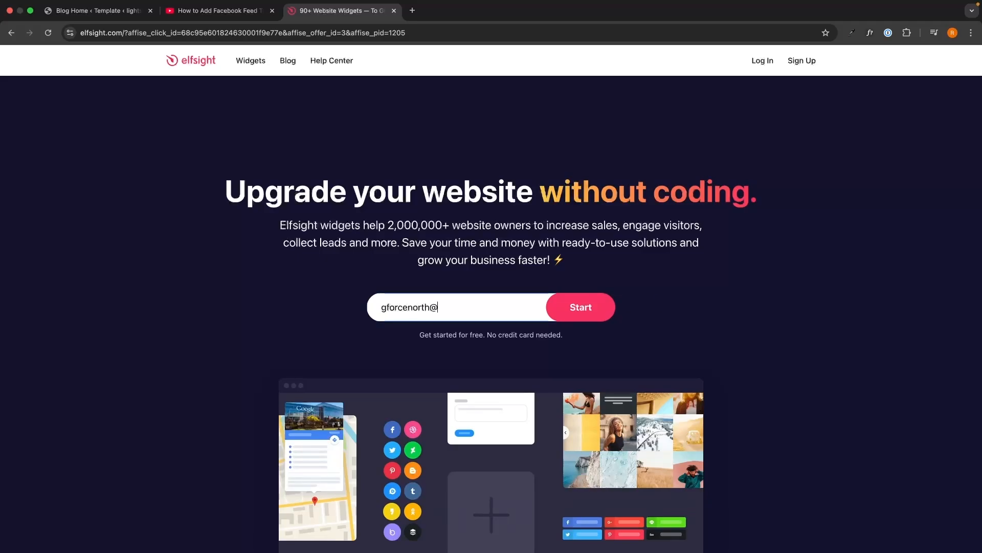
pyautogui.press('Return')
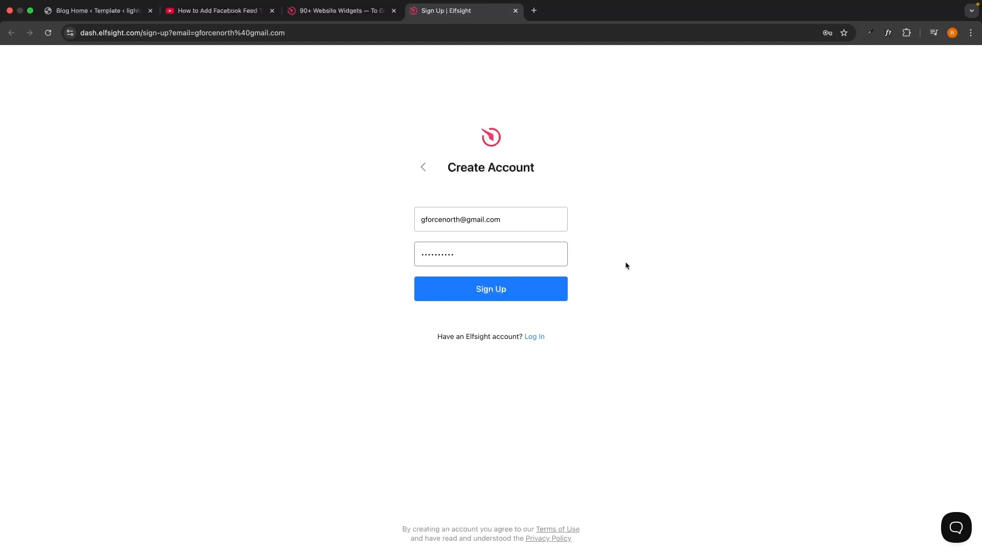
pyautogui.press('Return')
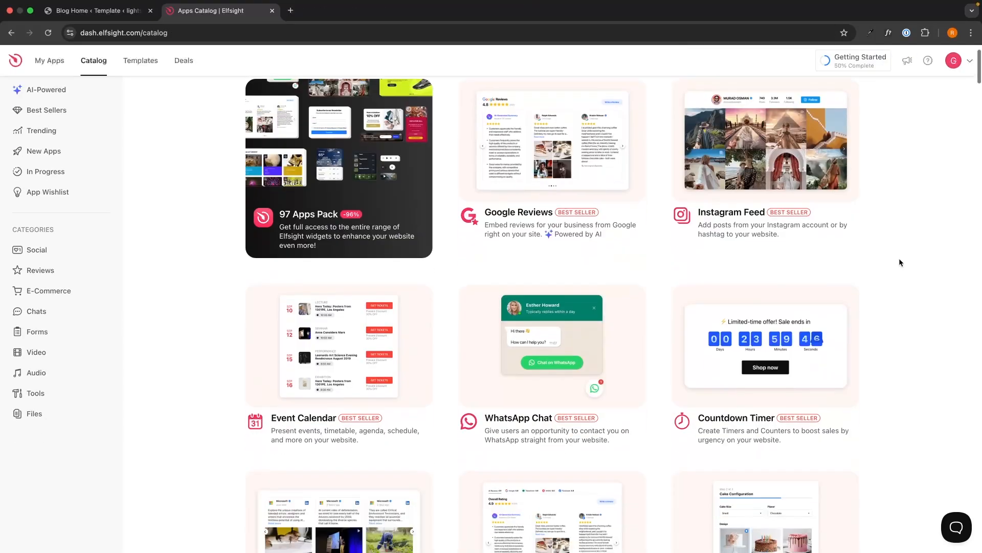
# - Browse the Apps Catalog, search widgets for 'cal' and choose the Calculator widget
pyautogui.scroll(-15, 899, 261)
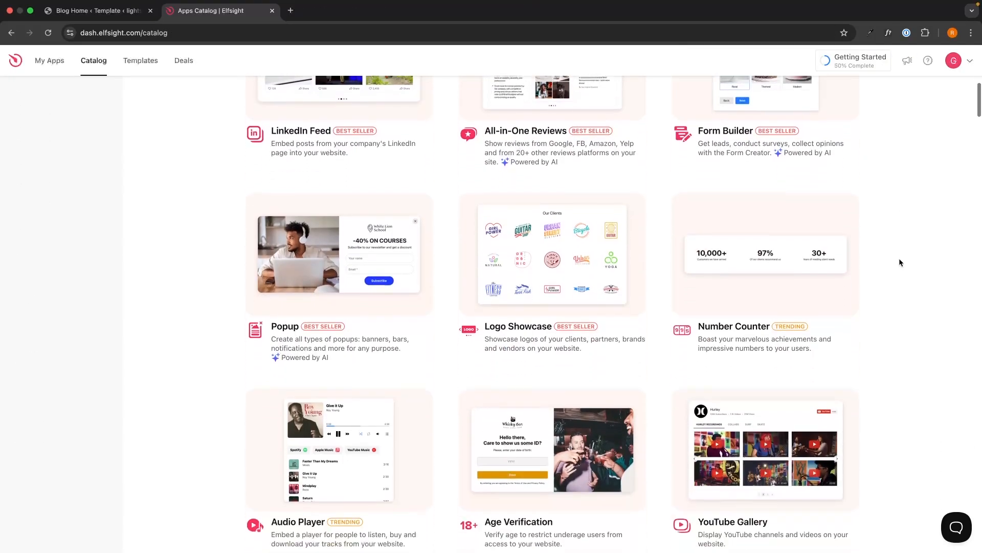
pyautogui.scroll(-15, 901, 262)
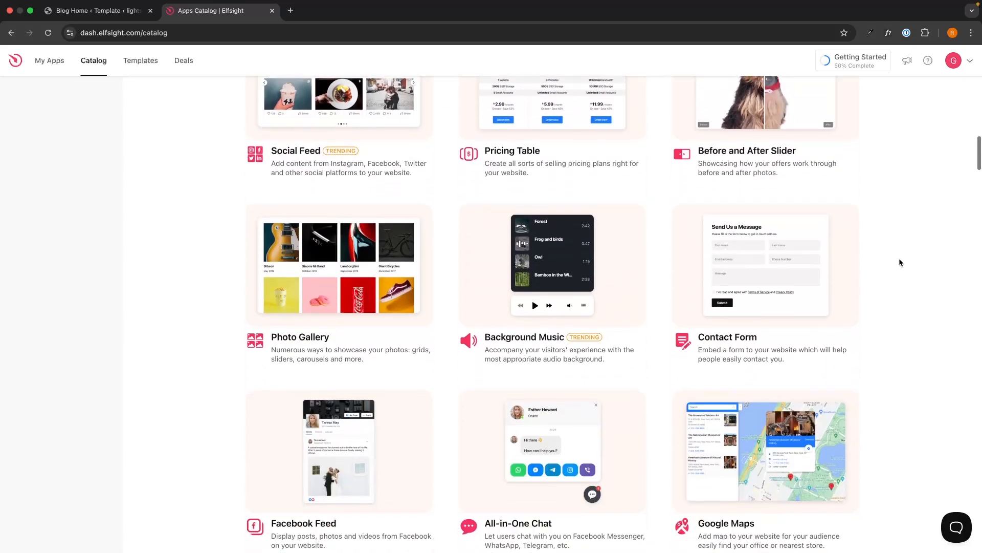
pyautogui.scroll(-14, 899, 261)
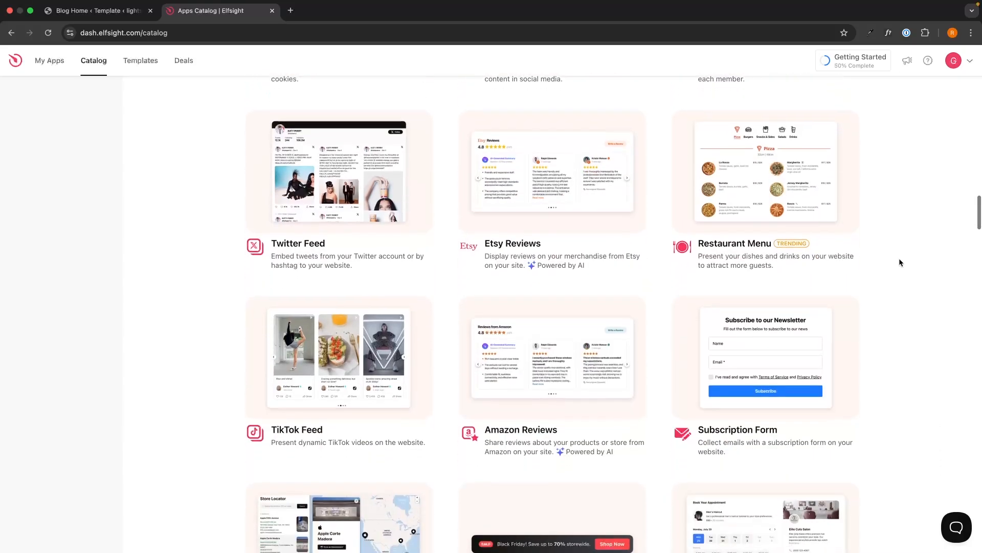
pyautogui.scroll(-7, 899, 262)
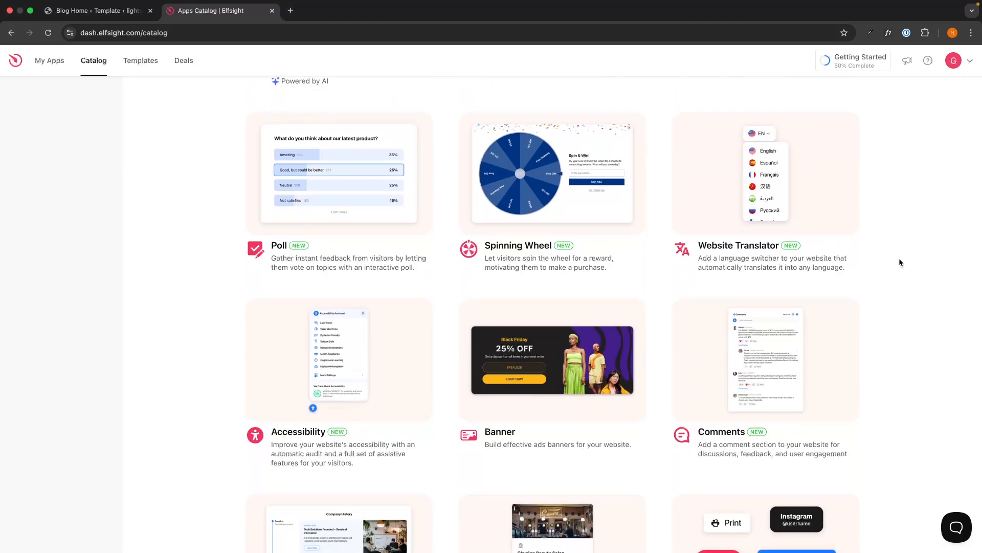
pyautogui.scroll(20, 899, 262)
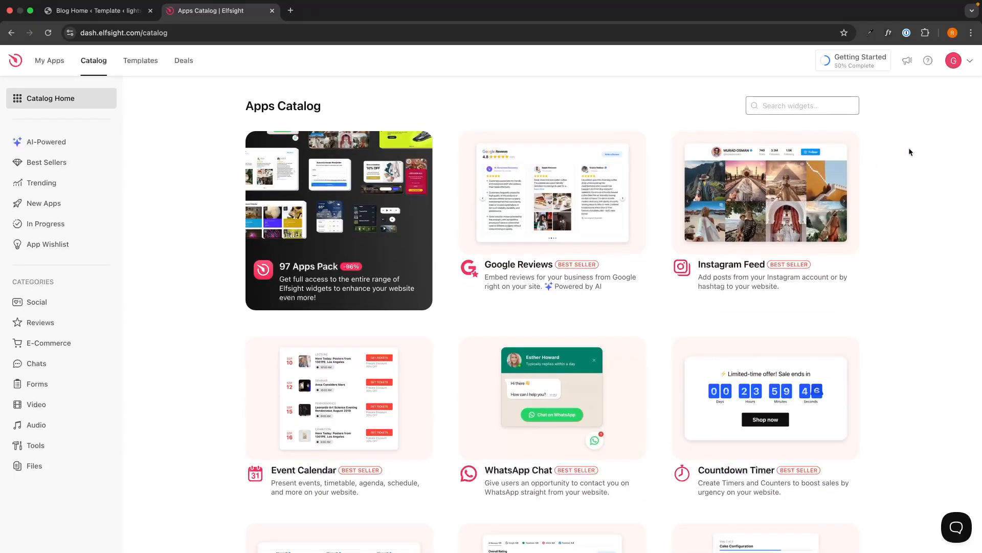
pyautogui.write('cal')
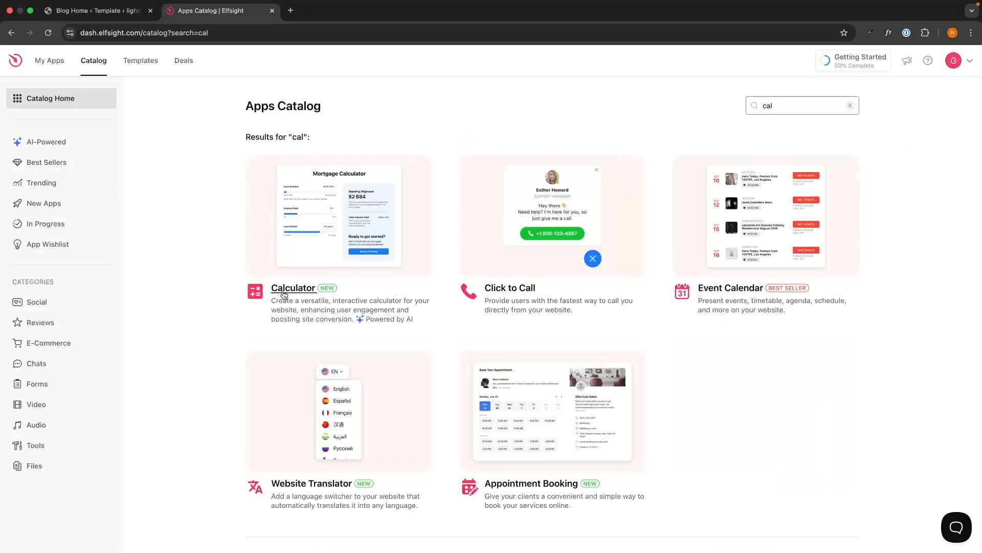
pyautogui.click(284, 295)
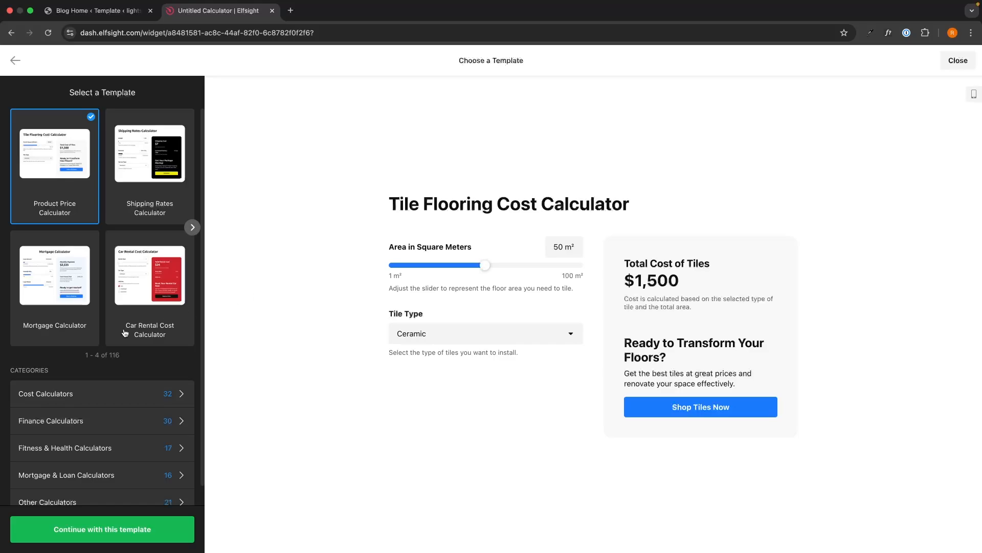
# - Build the widget from the Loan Calculator template in the Mortgage & Loan Calculators category
pyautogui.scroll(-1, 125, 333)
pyautogui.scroll(1, 125, 333)
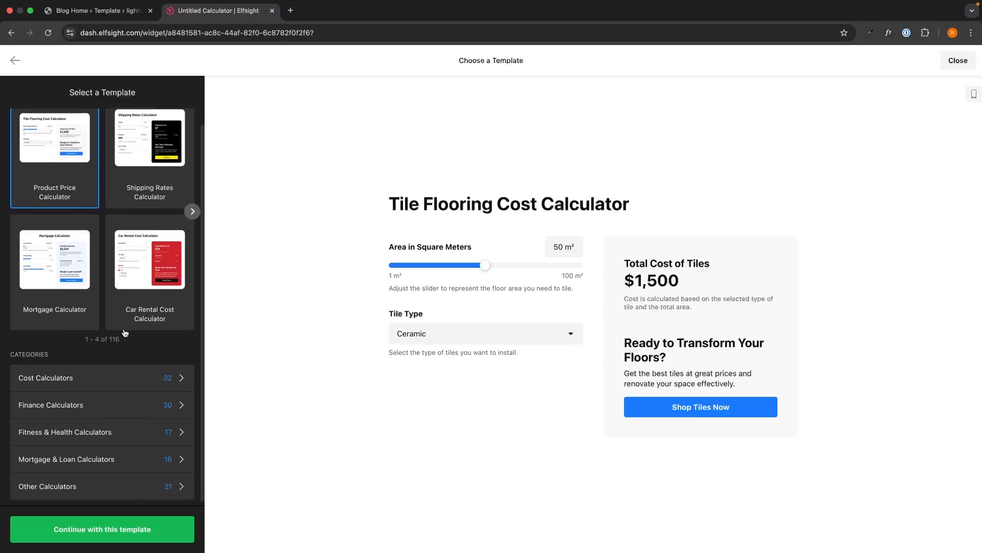
pyautogui.scroll(-1, 125, 333)
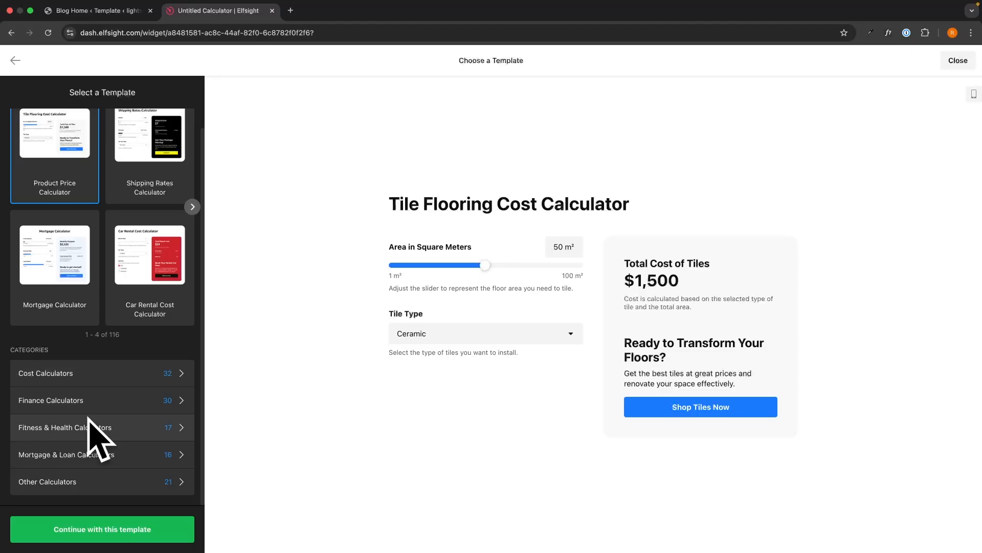
pyautogui.click(93, 457)
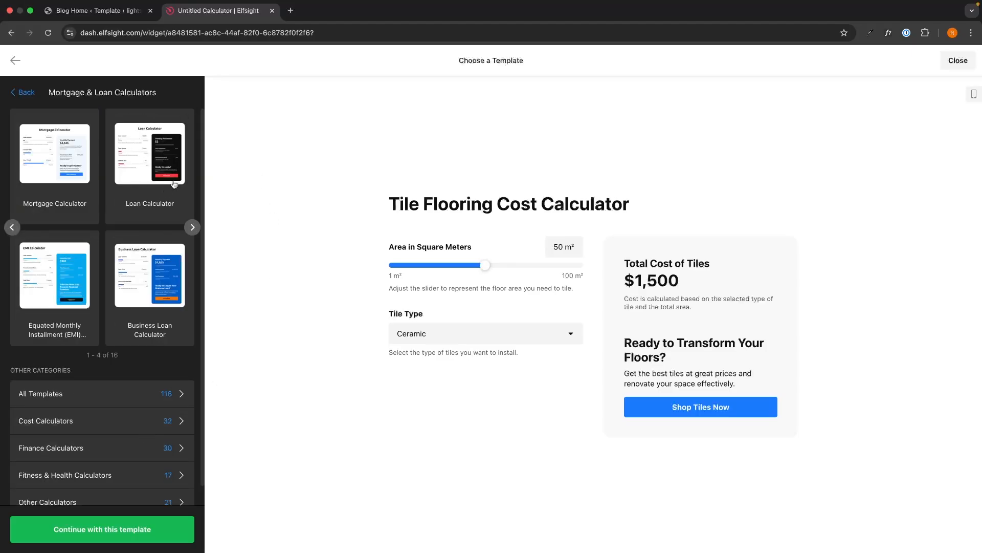
pyautogui.click(166, 162)
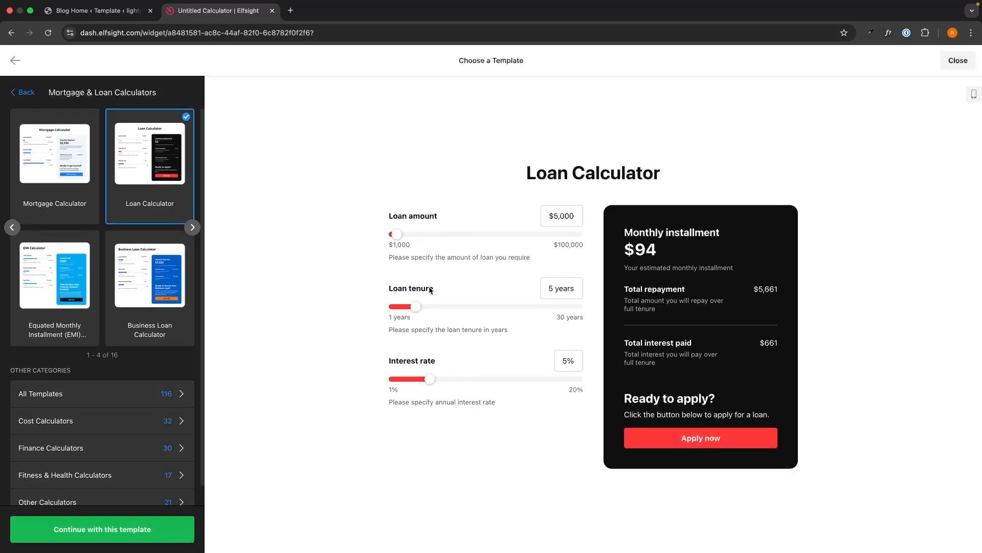
pyautogui.click(142, 525)
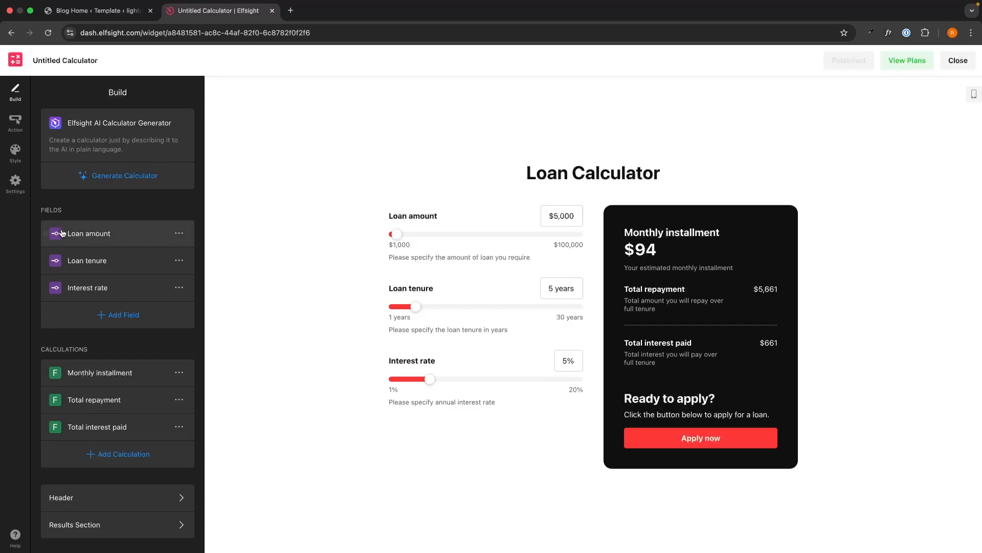
# - Edit the Loan amount slider's maximum value and test amounts like $6,000 in the preview
pyautogui.click(179, 233)
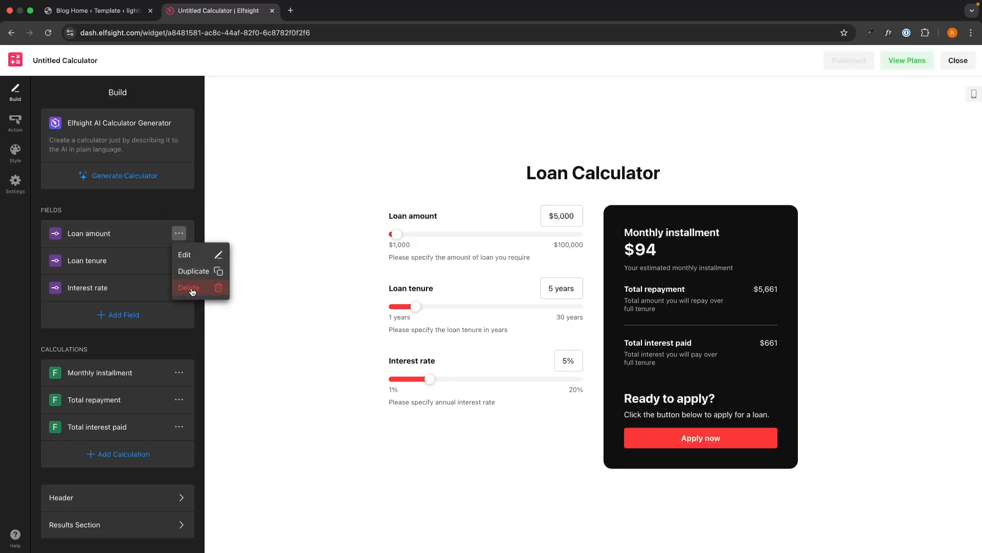
pyautogui.click(101, 232)
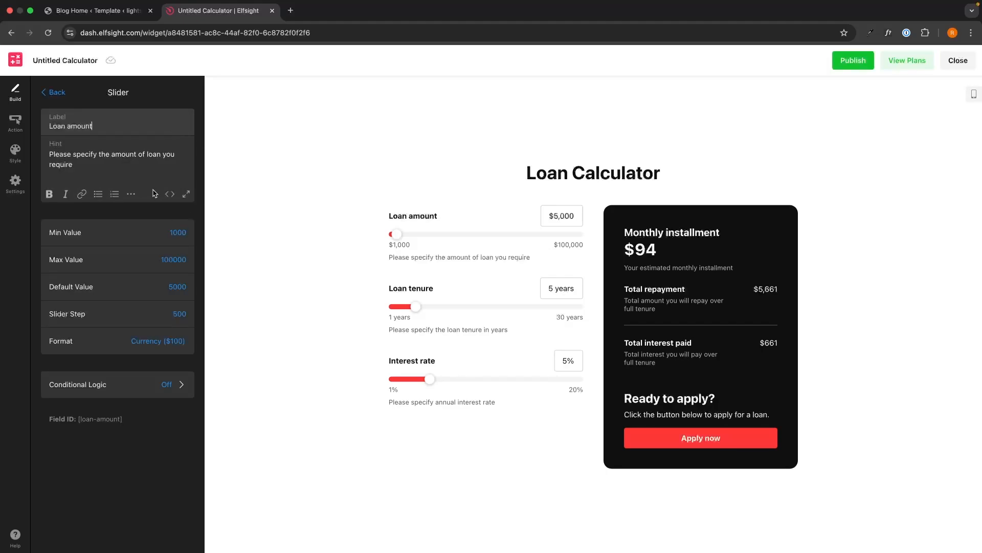
pyautogui.moveTo(397, 234); pyautogui.dragTo(555, 234)
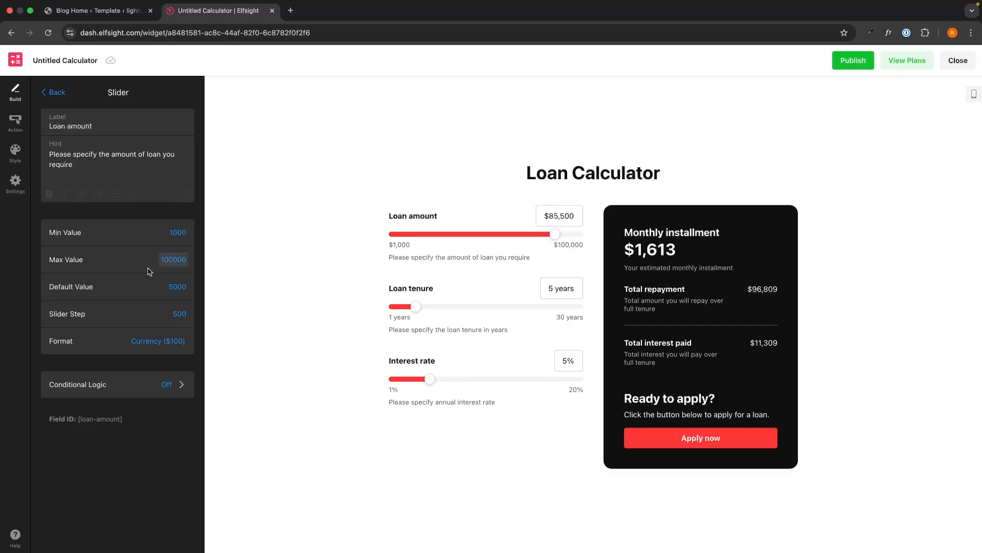
pyautogui.click(168, 260)
pyautogui.click(169, 260)
pyautogui.press('BackSpace')
pyautogui.press('BackSpace')
pyautogui.write('5')
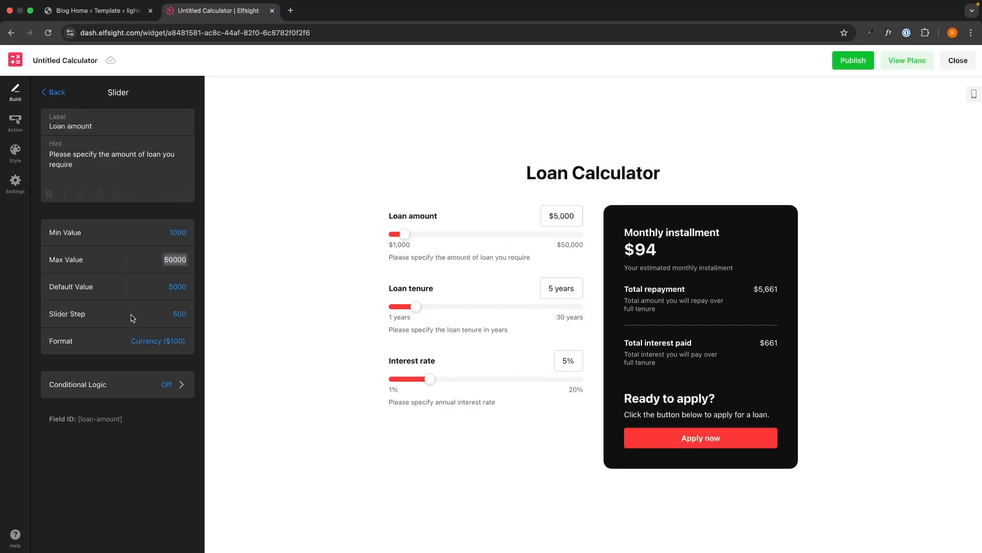
pyautogui.moveTo(405, 233); pyautogui.dragTo(409, 235)
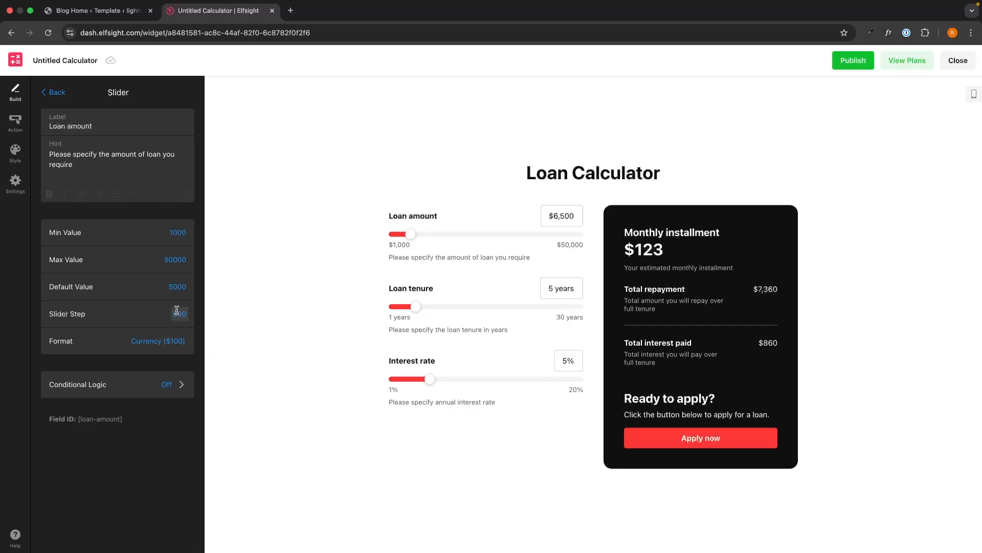
# - Keep the loan amount's number format as Currency ($100) and return to the field list
pyautogui.click(161, 343)
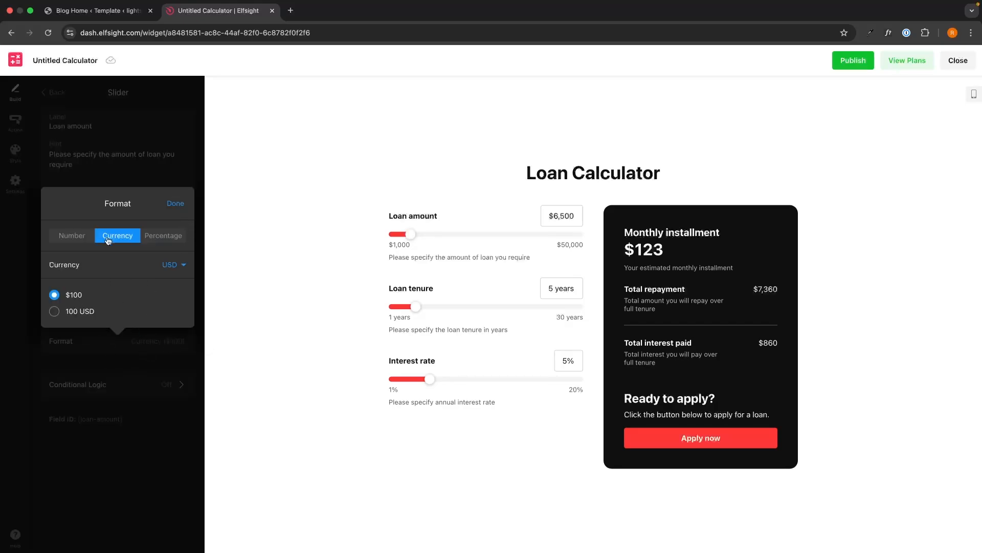
pyautogui.click(70, 118)
pyautogui.click(53, 92)
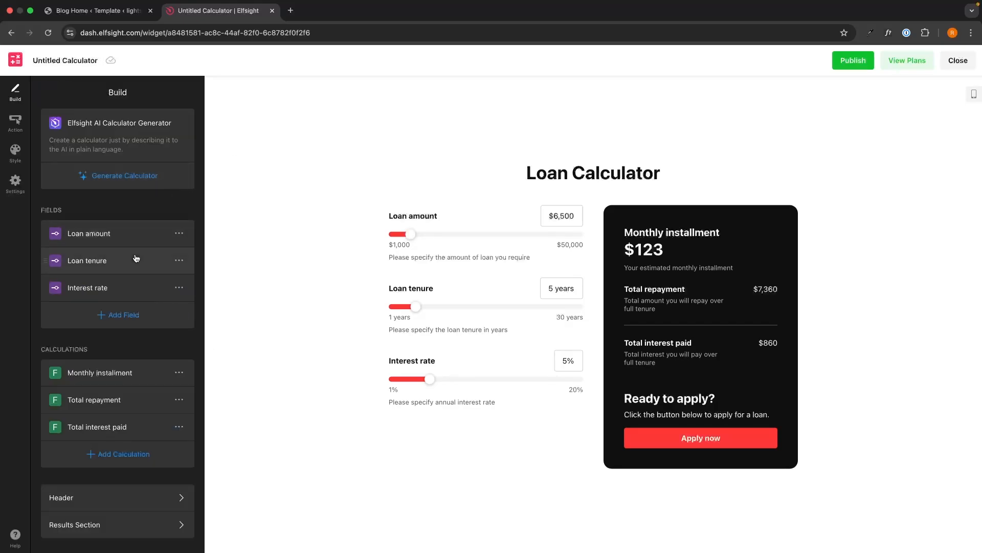
pyautogui.click(107, 264)
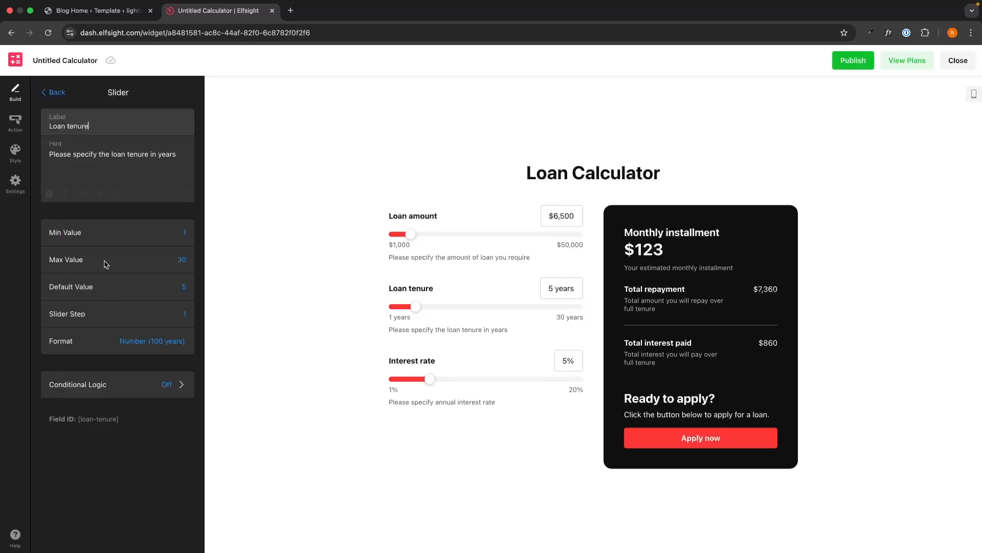
# - Set the Loan tenure slider's maximum value to 10 years
pyautogui.click(182, 261)
pyautogui.write('10')
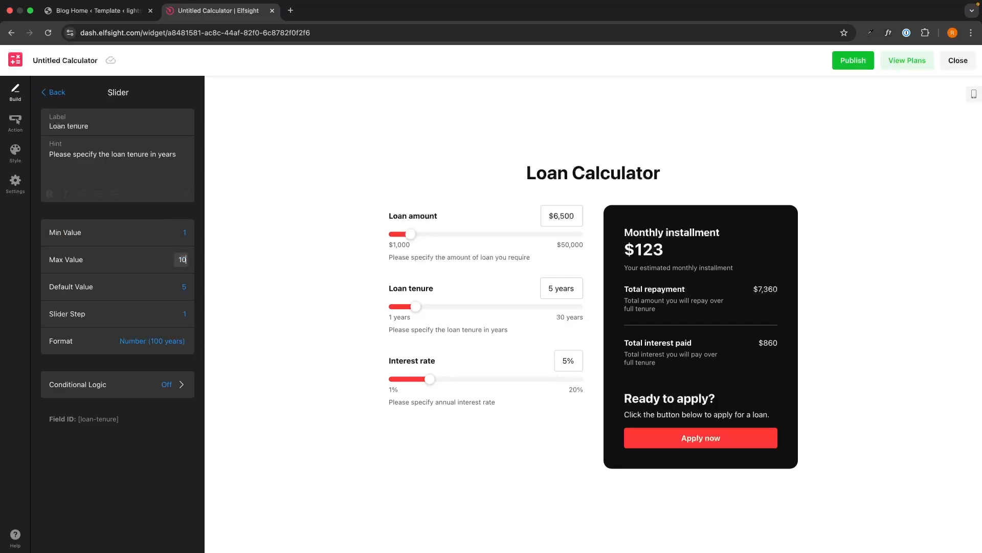
pyautogui.click(53, 92)
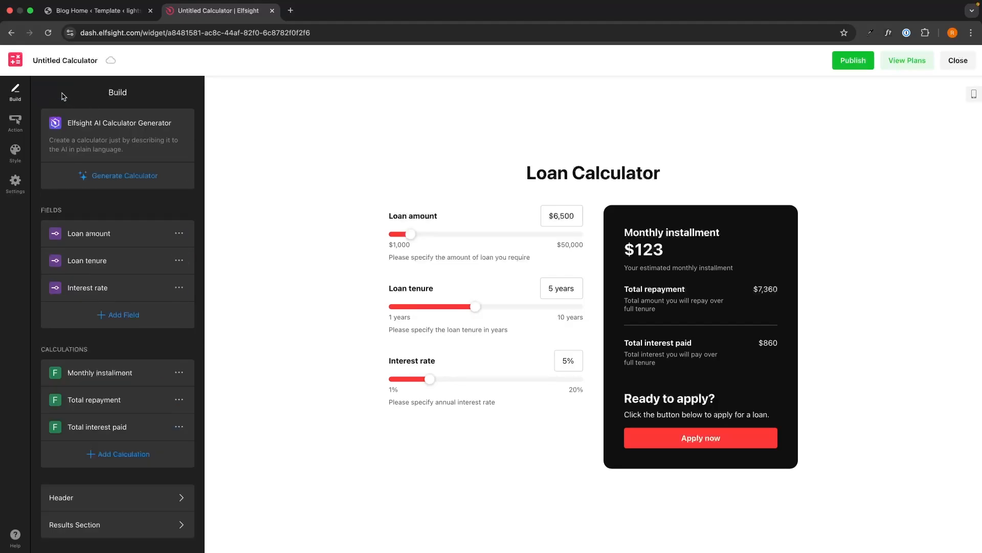
# - Set the Interest rate slider's maximum value to 35%
pyautogui.click(143, 290)
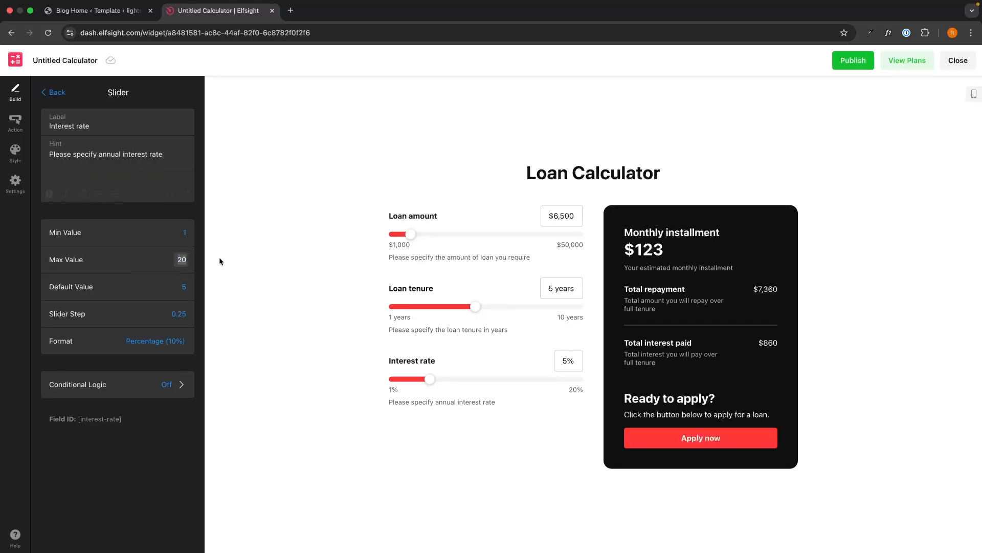
pyautogui.write('35')
pyautogui.click(179, 216)
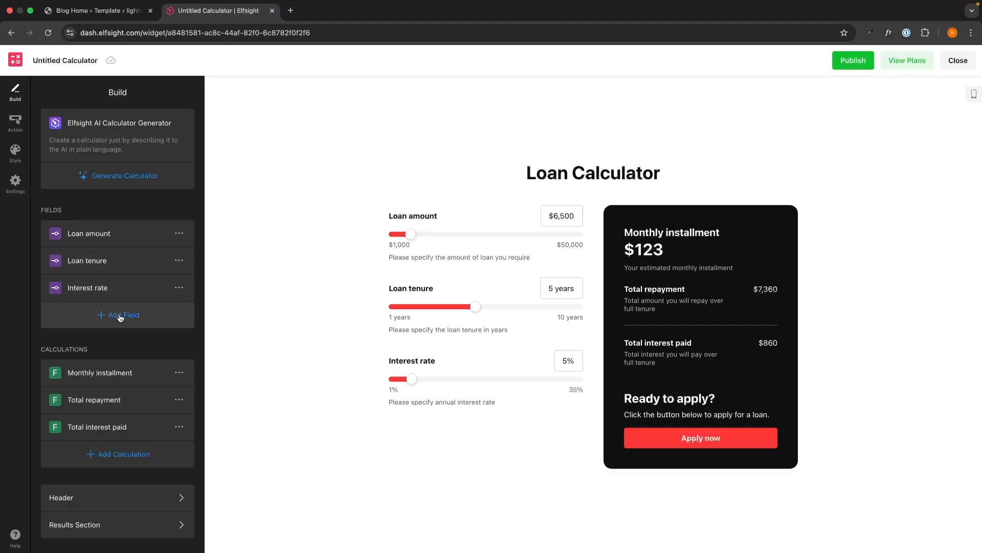
pyautogui.click(120, 316)
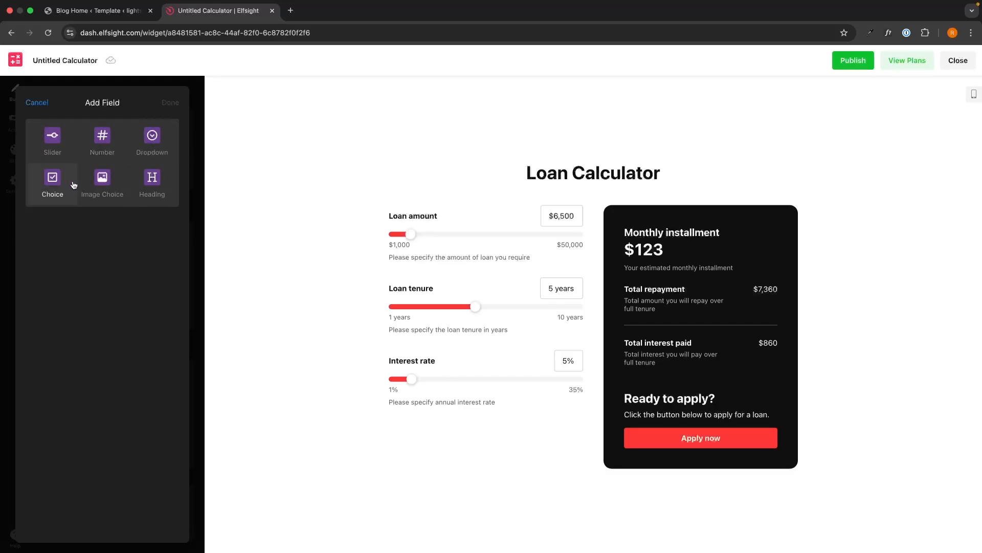
# - Cancel both the new field and the new calculation without adding either
pyautogui.click(37, 102)
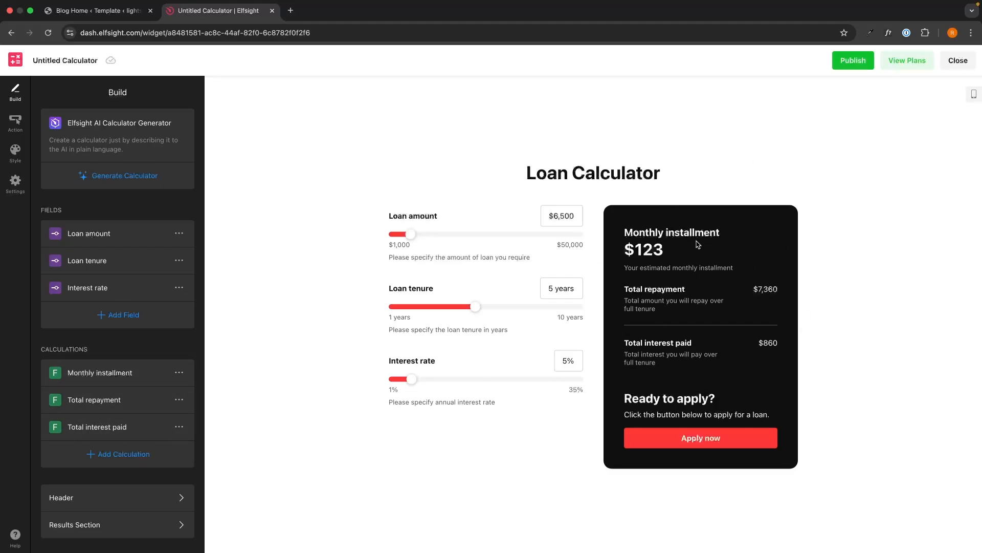
pyautogui.click(47, 463)
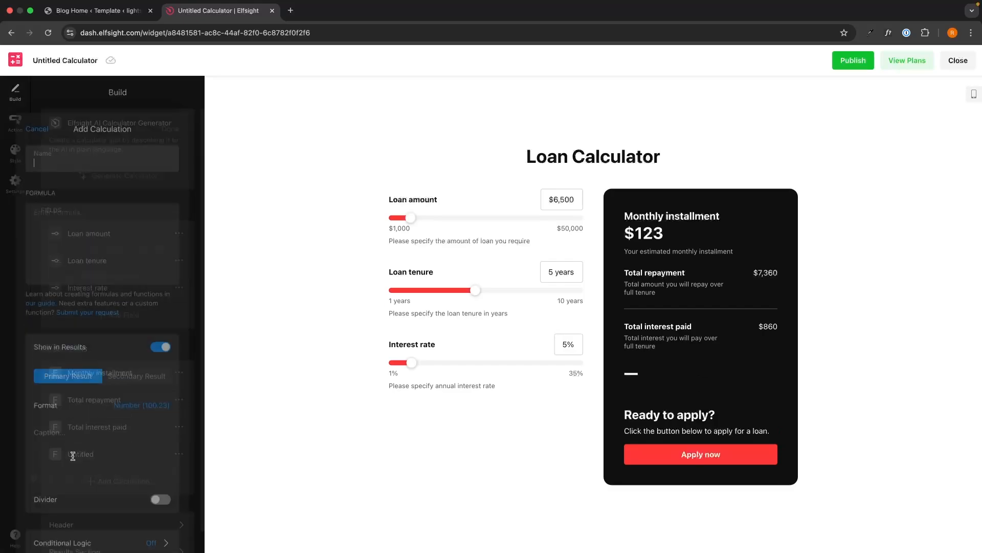
pyautogui.click(37, 102)
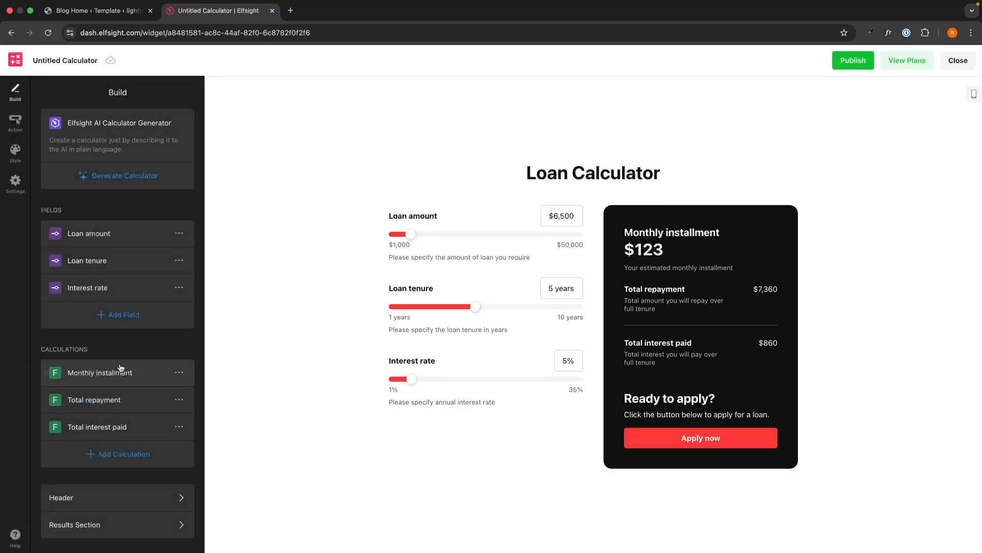
pyautogui.click(179, 372)
pyautogui.click(137, 366)
pyautogui.click(124, 373)
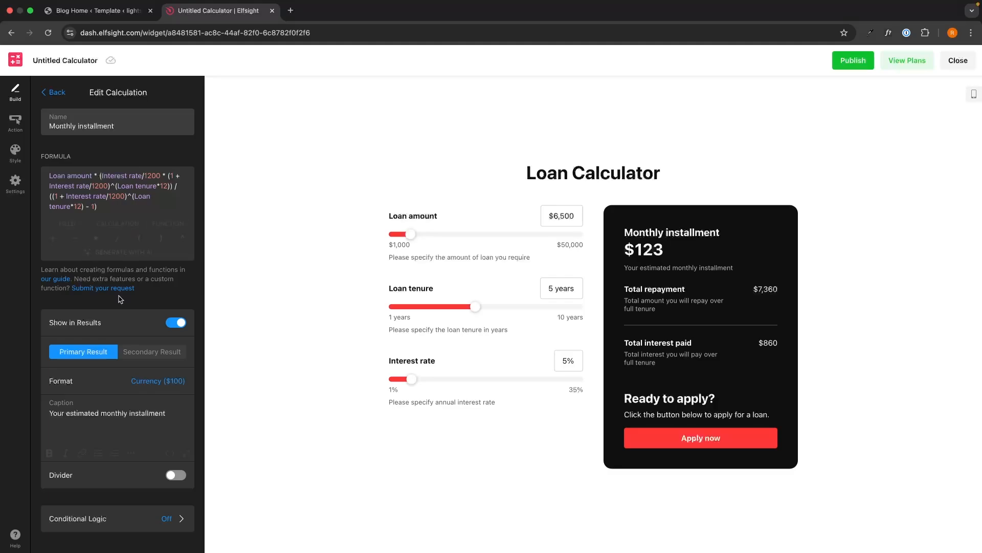
pyautogui.click(60, 279)
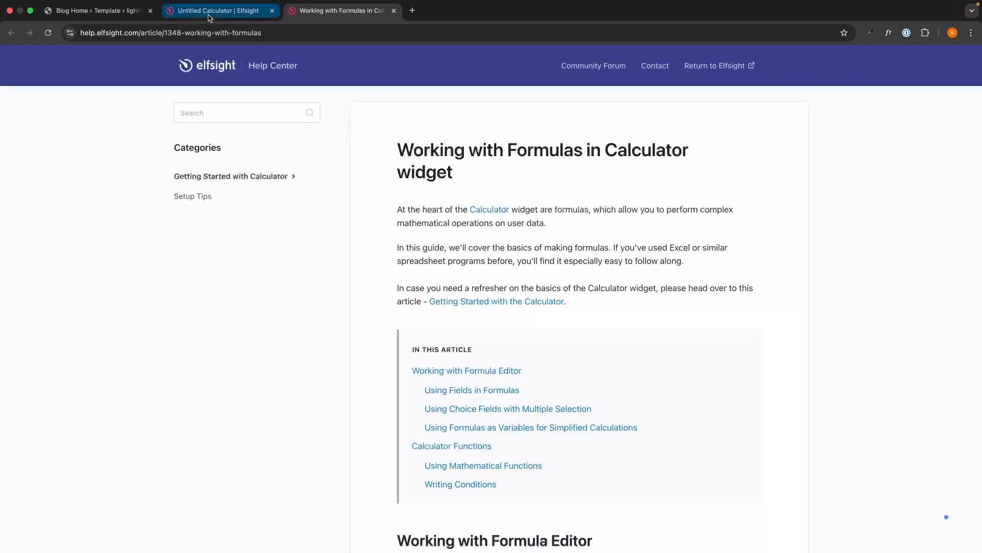
pyautogui.click(218, 10)
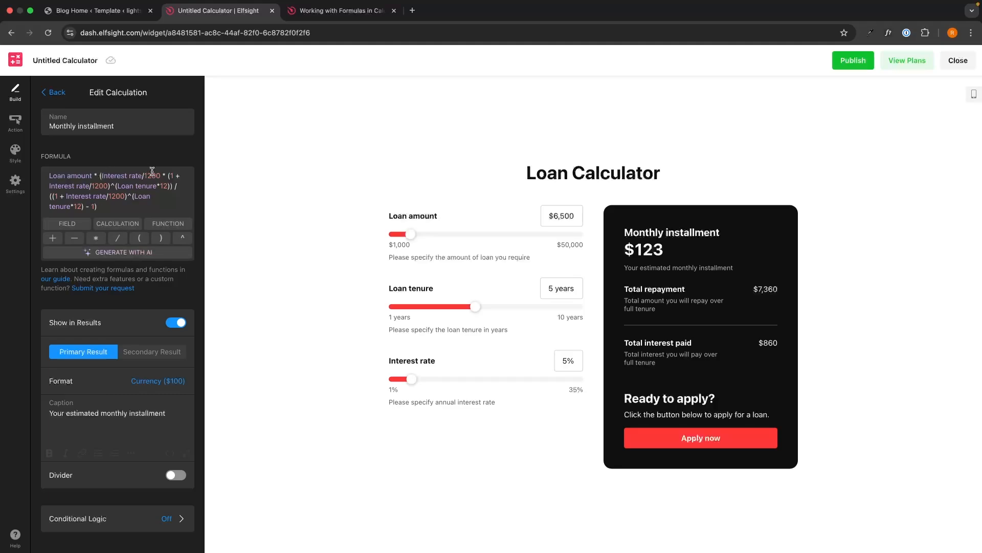
pyautogui.click(136, 253)
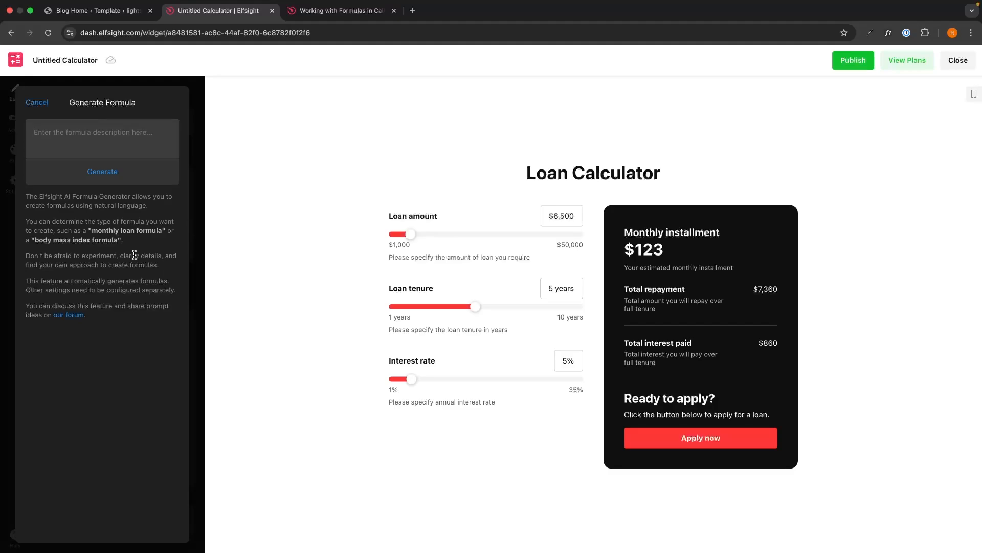
pyautogui.click(37, 102)
pyautogui.click(54, 92)
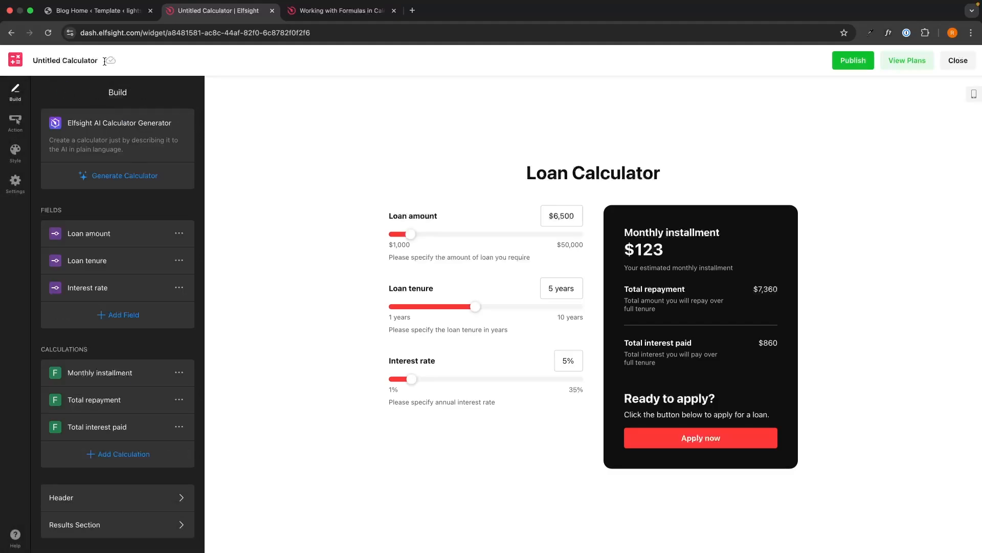
# - Open the after-calculation Action settings and begin entering the Apply button's redirect link
pyautogui.click(24, 132)
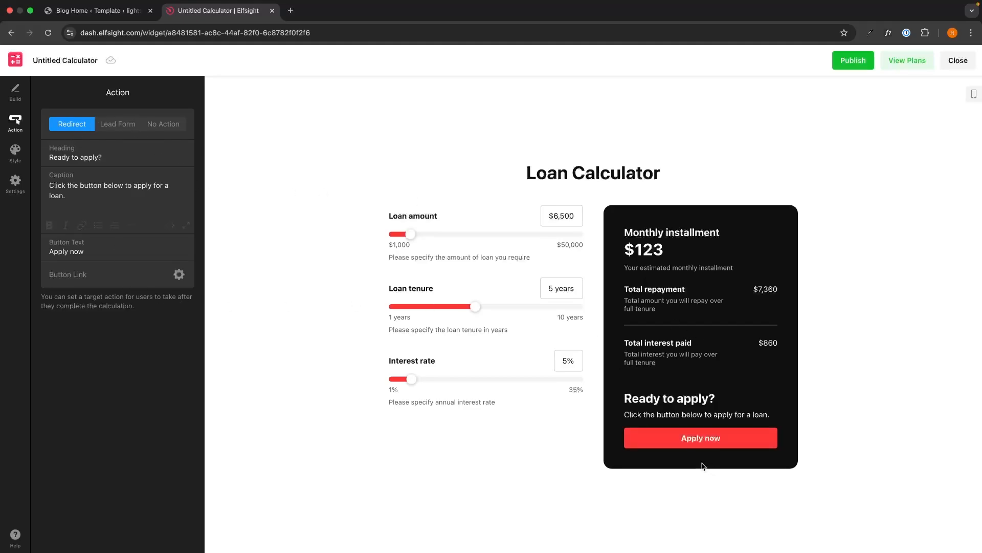
pyautogui.click(72, 279)
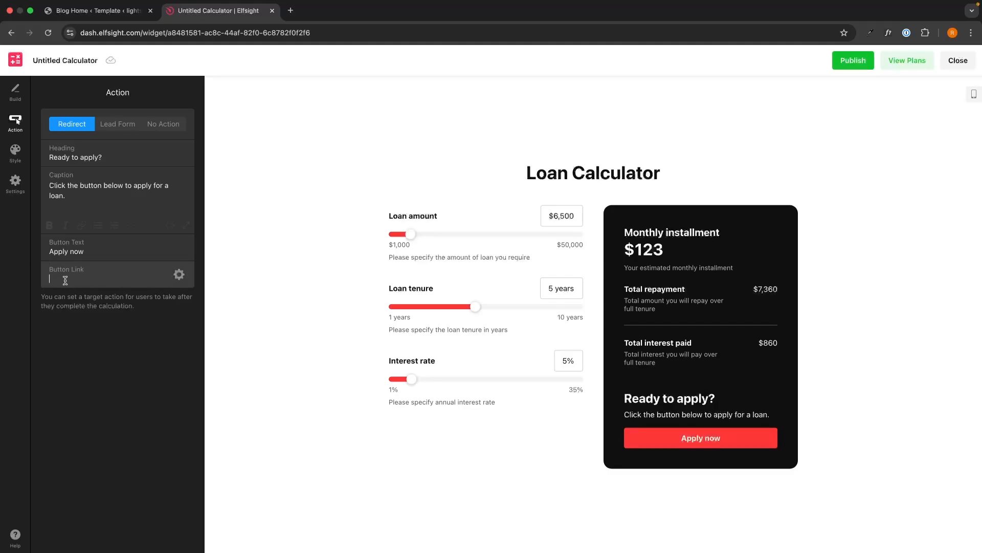
pyautogui.click(127, 15)
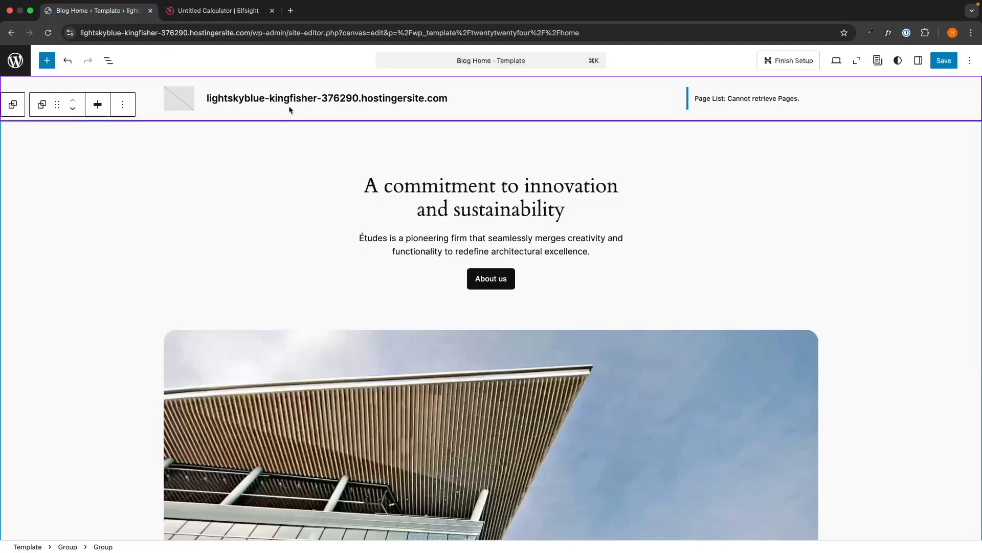
pyautogui.click(221, 13)
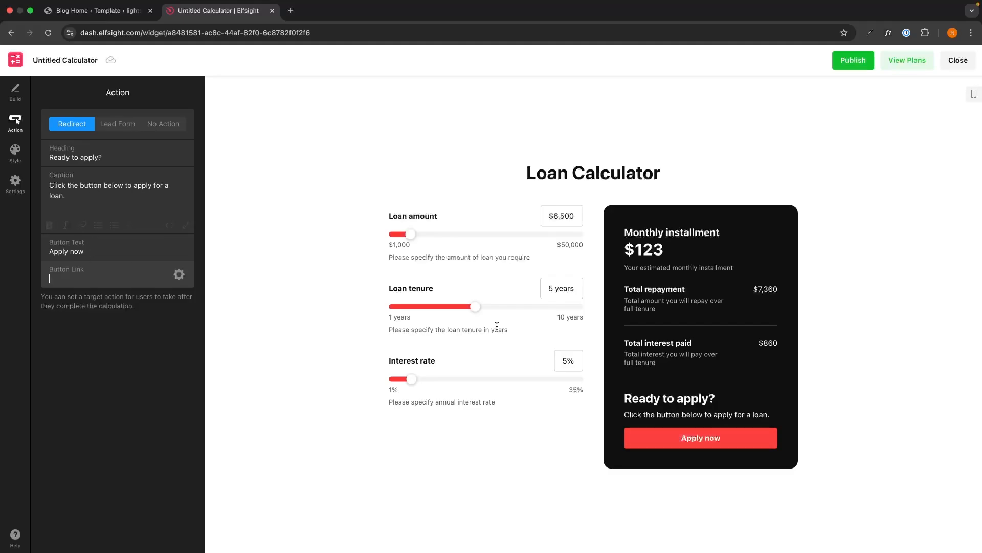
# - Try the Lead Form and No Action options, then set the action back to Redirect
pyautogui.click(123, 125)
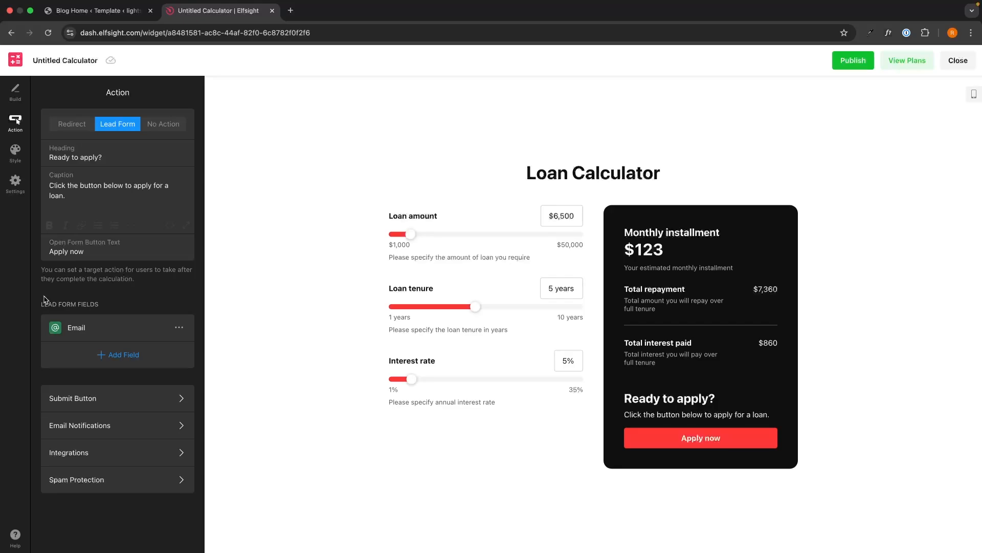
pyautogui.click(130, 367)
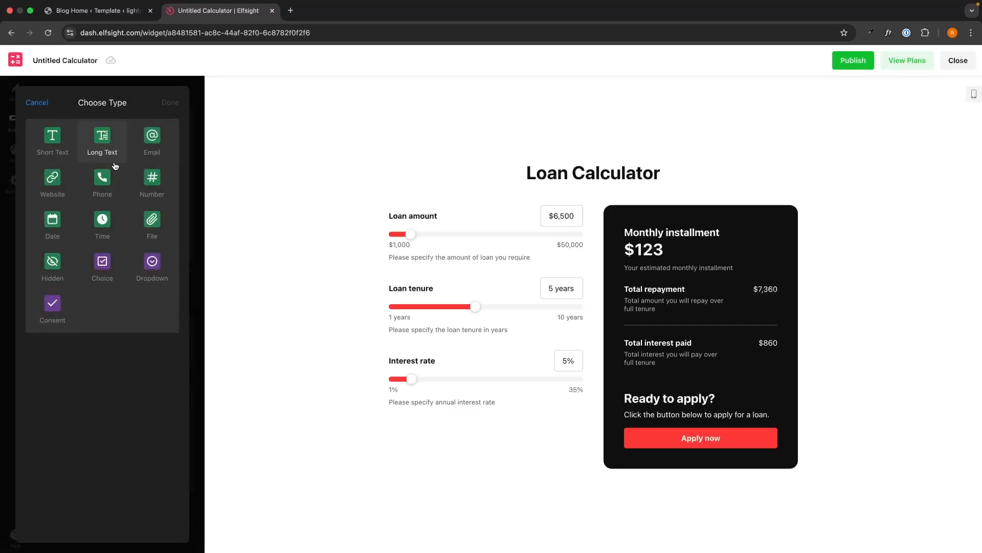
pyautogui.click(37, 103)
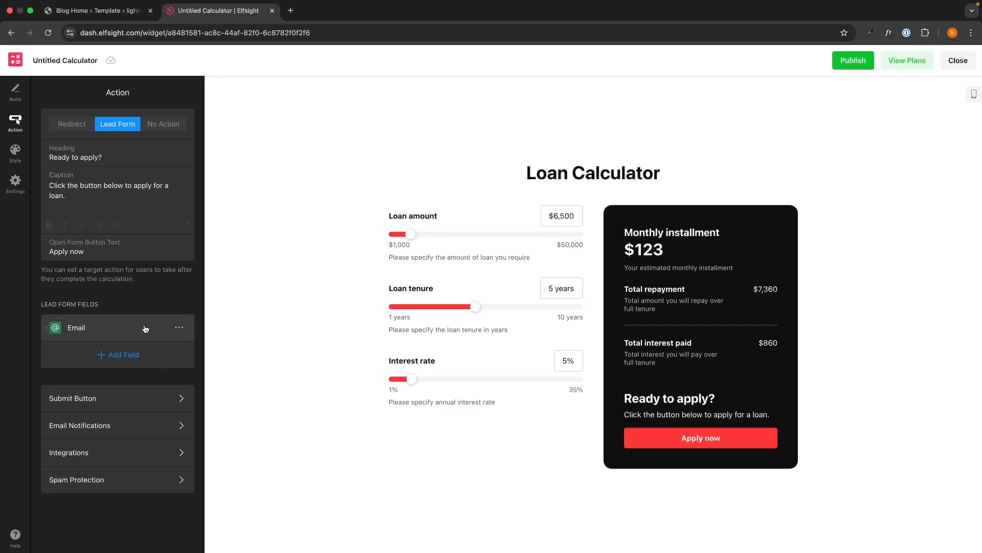
pyautogui.click(163, 124)
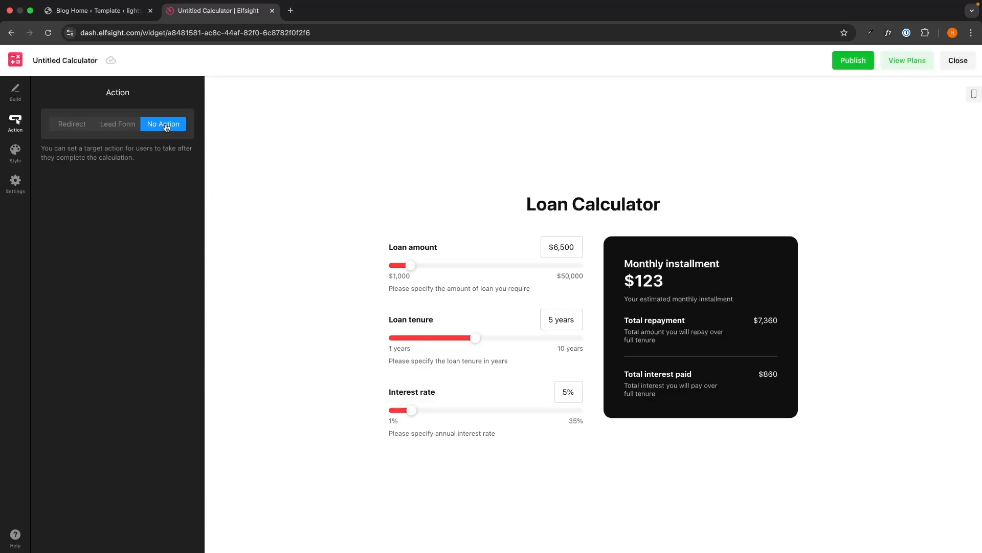
pyautogui.click(66, 131)
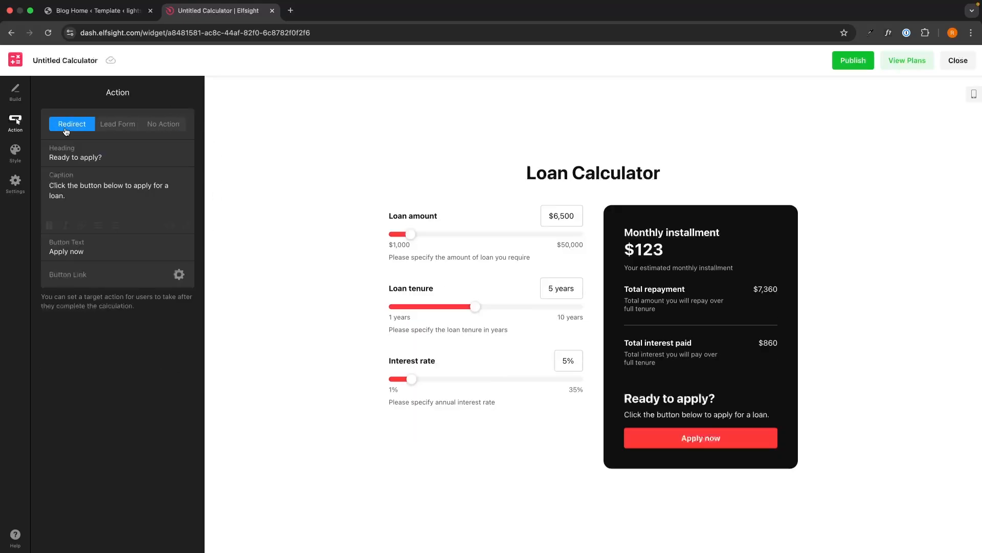
pyautogui.click(15, 150)
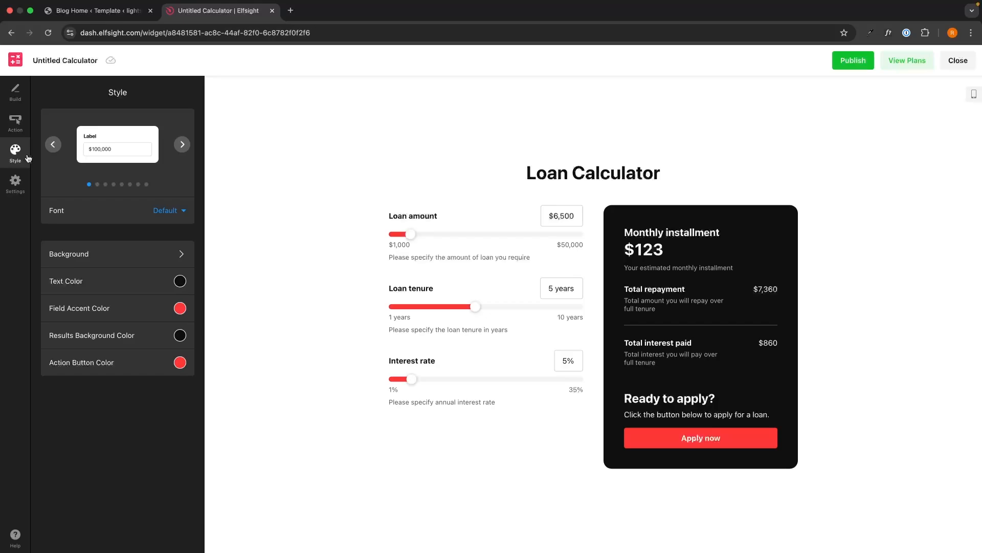
# - Switch the fields to the sixth style, with grey-filled value boxes and bold values
pyautogui.click(188, 145)
pyautogui.click(187, 146)
pyautogui.click(187, 146)
pyautogui.click(187, 146)
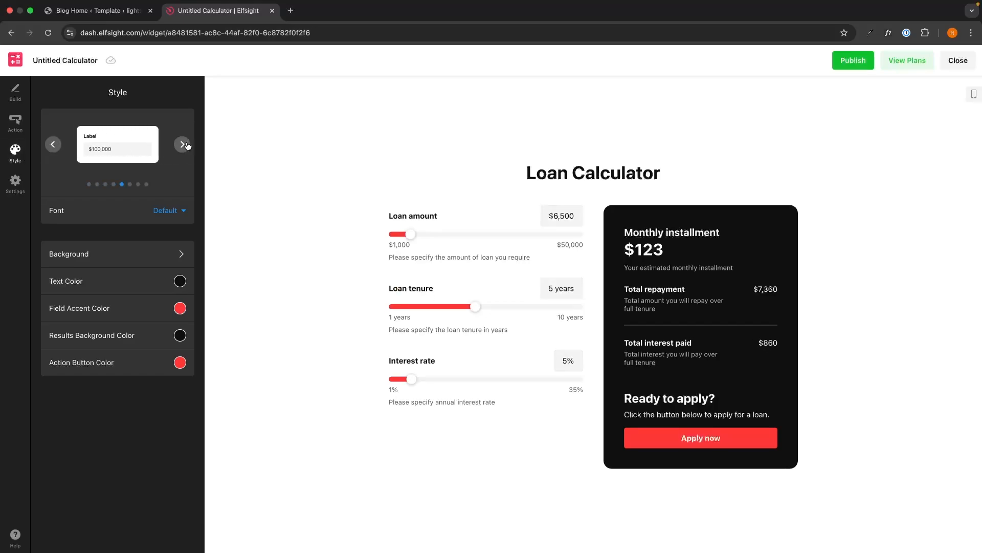
pyautogui.click(187, 146)
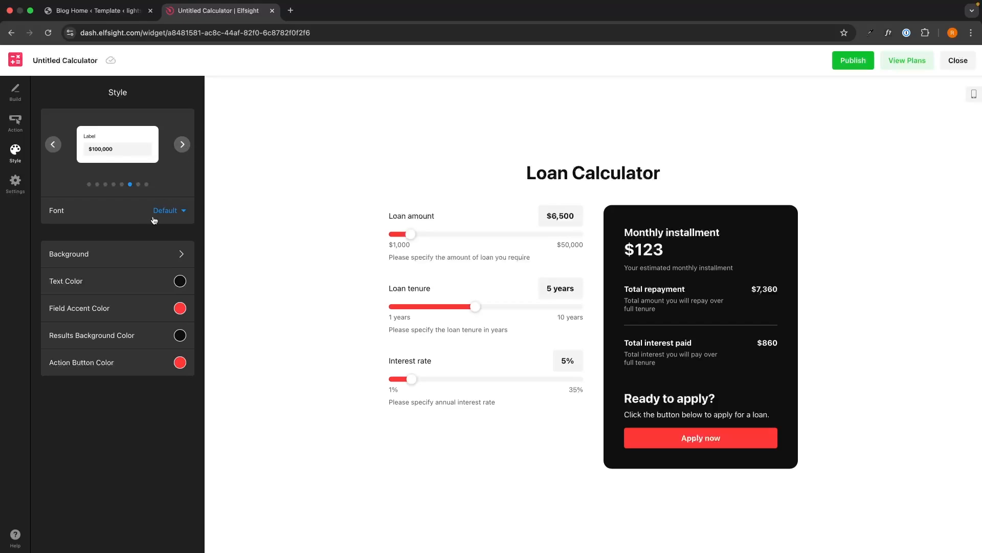
# - Look at the Background settings, then publish the calculator changes
pyautogui.click(80, 254)
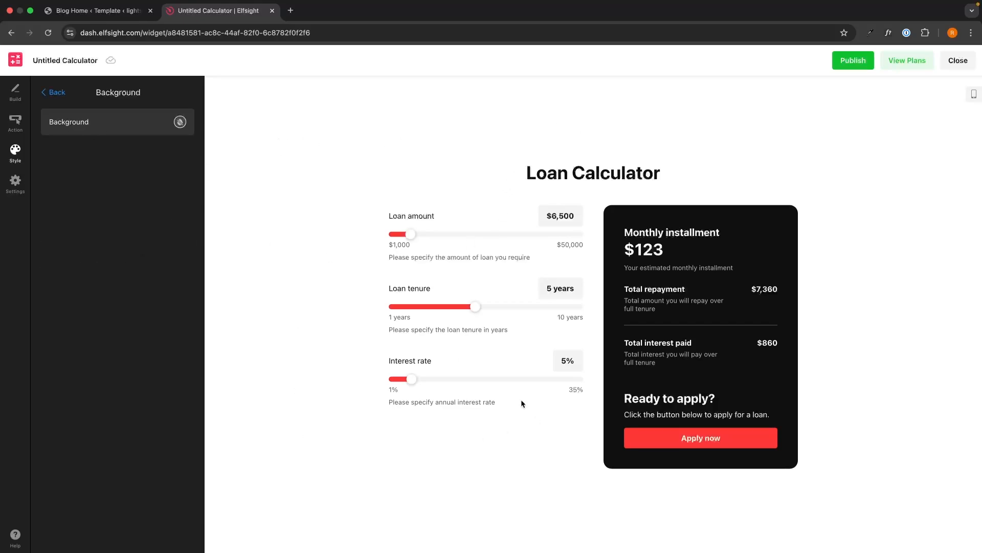
pyautogui.click(57, 93)
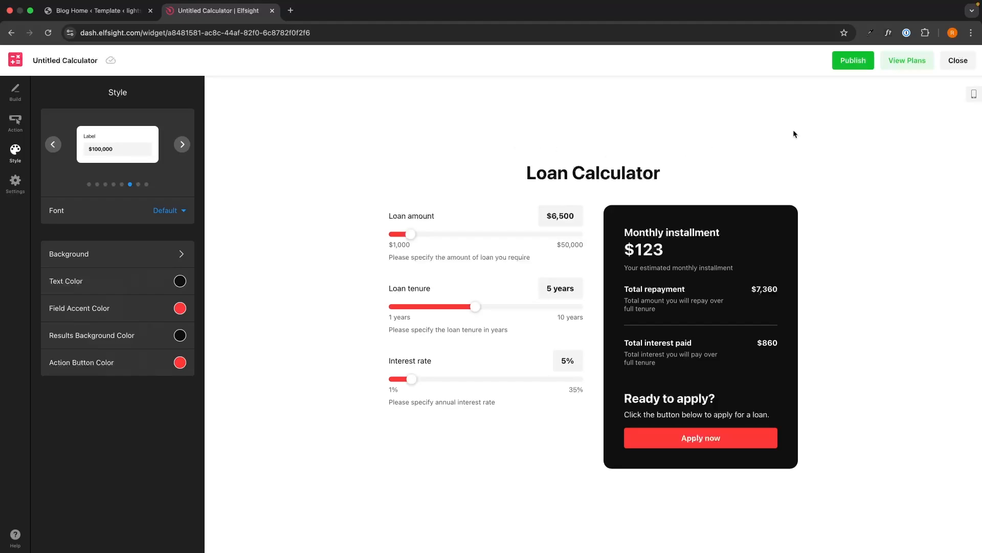
pyautogui.click(866, 61)
# - Browse the standard and enterprise plans on the pricing page
pyautogui.click(904, 62)
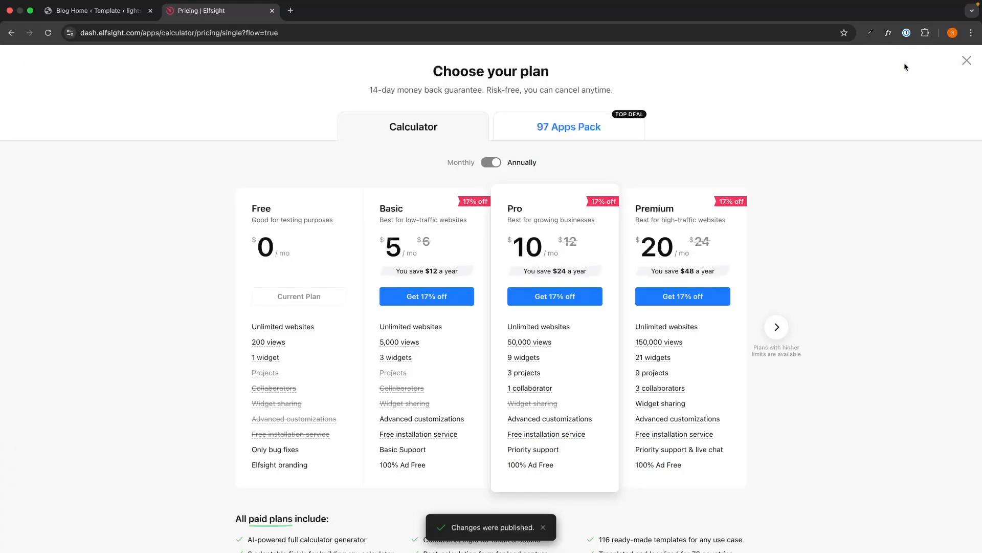
pyautogui.scroll(-1, 895, 188)
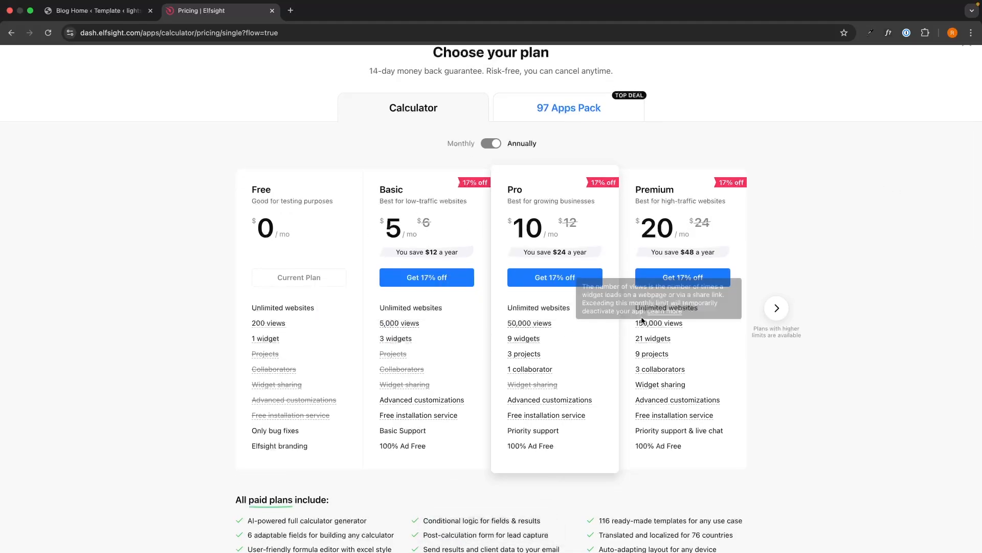
pyautogui.click(777, 308)
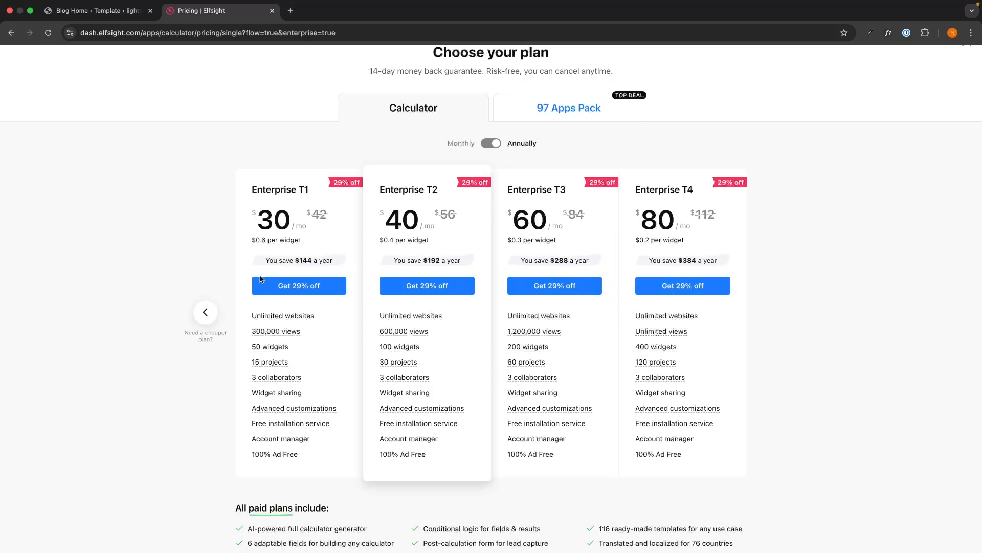
pyautogui.click(206, 312)
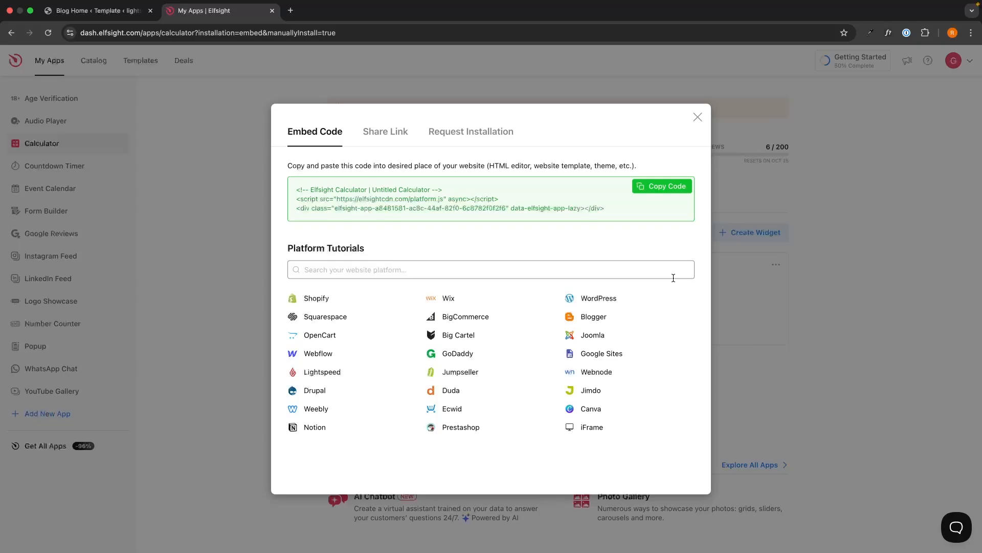
# - Copy the calculator's embed code and scroll the WordPress Blog Home template down to the services section
pyautogui.click(658, 191)
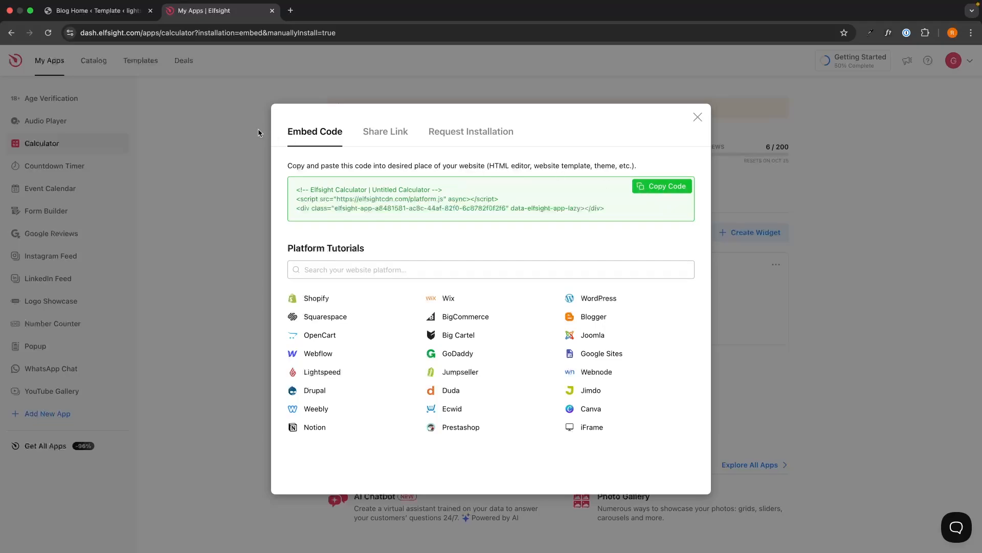
pyautogui.click(102, 10)
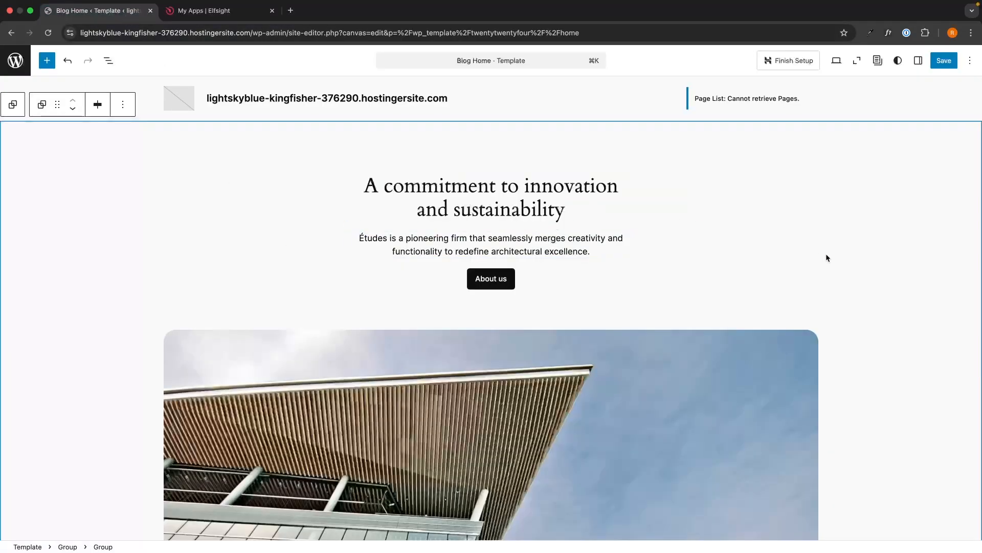
pyautogui.scroll(-1, 839, 262)
pyautogui.scroll(-1, 848, 265)
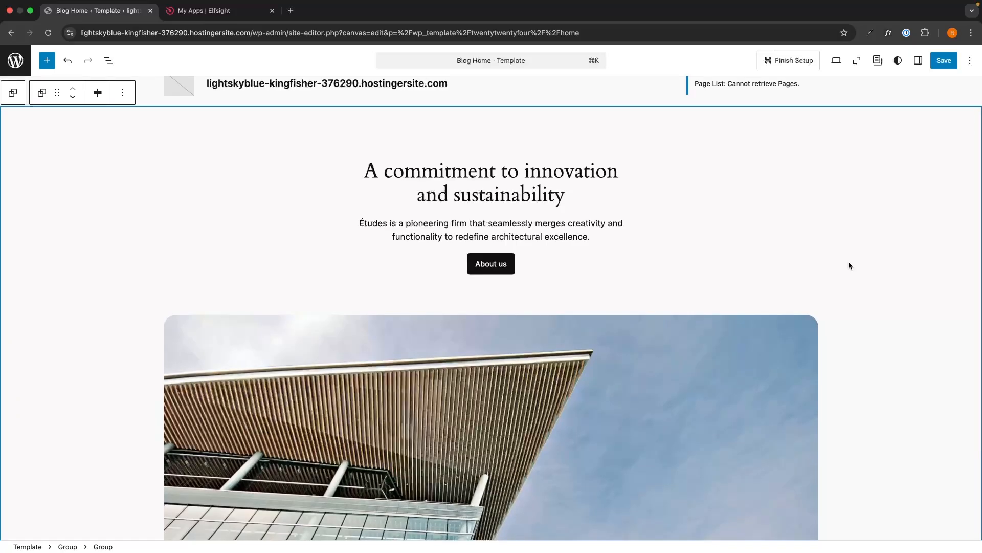
pyautogui.scroll(-10, 849, 265)
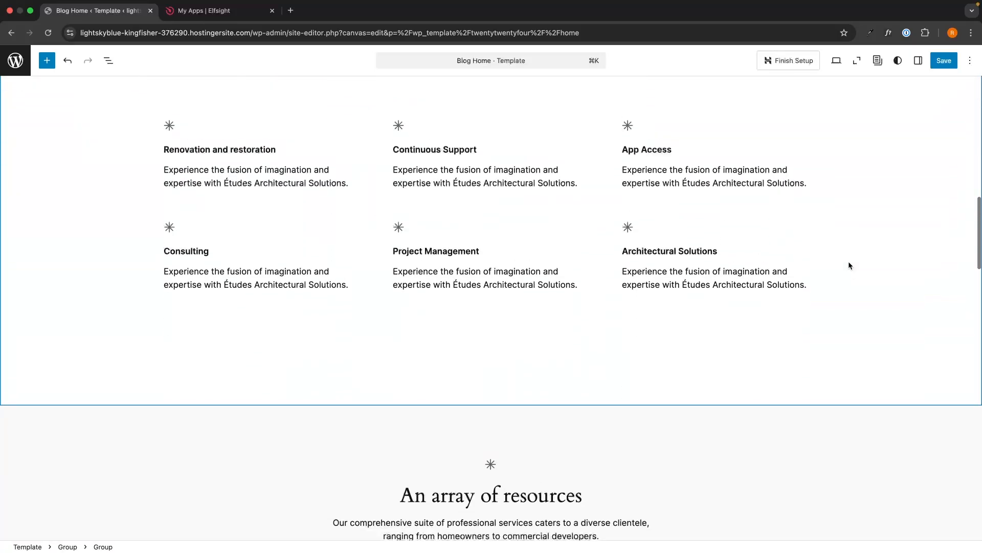
pyautogui.scroll(-2, 849, 265)
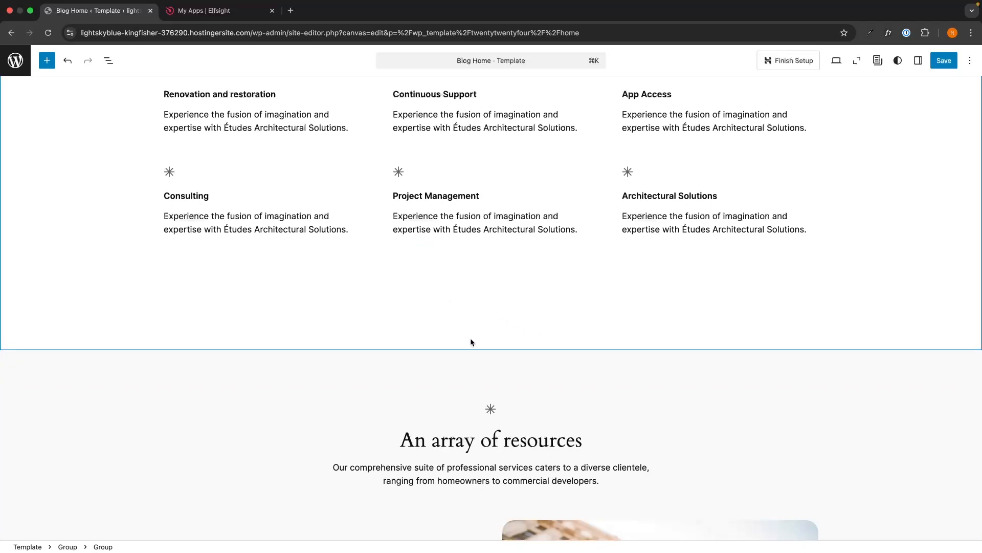
# - Add a Custom HTML block below the services grid and paste the Elfsight embed code into it
pyautogui.click(49, 65)
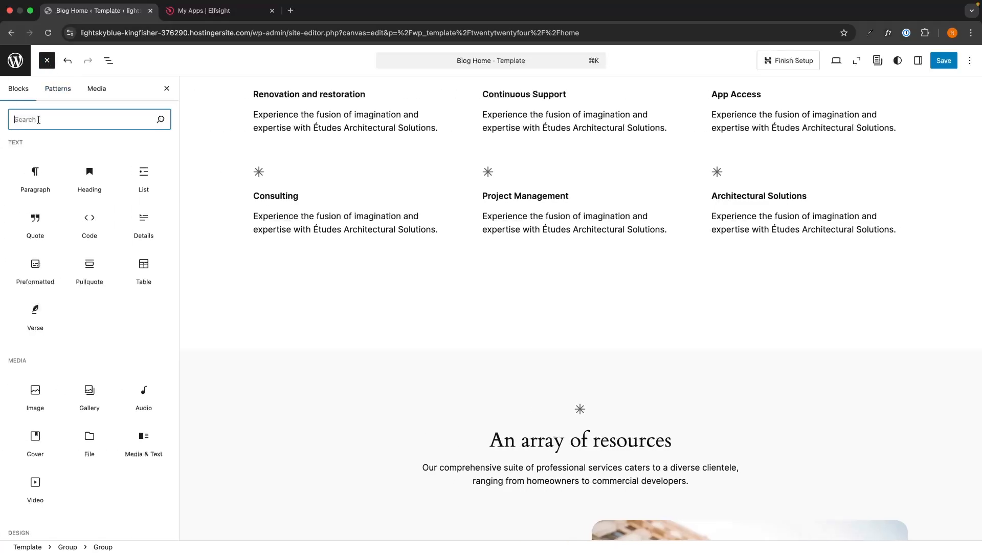
pyautogui.write('html')
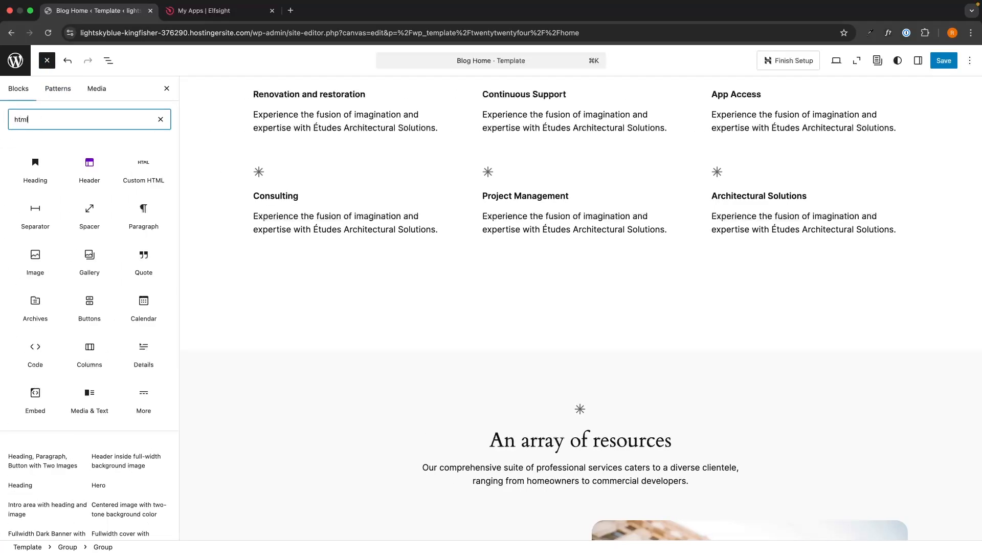
pyautogui.moveTo(33, 166)
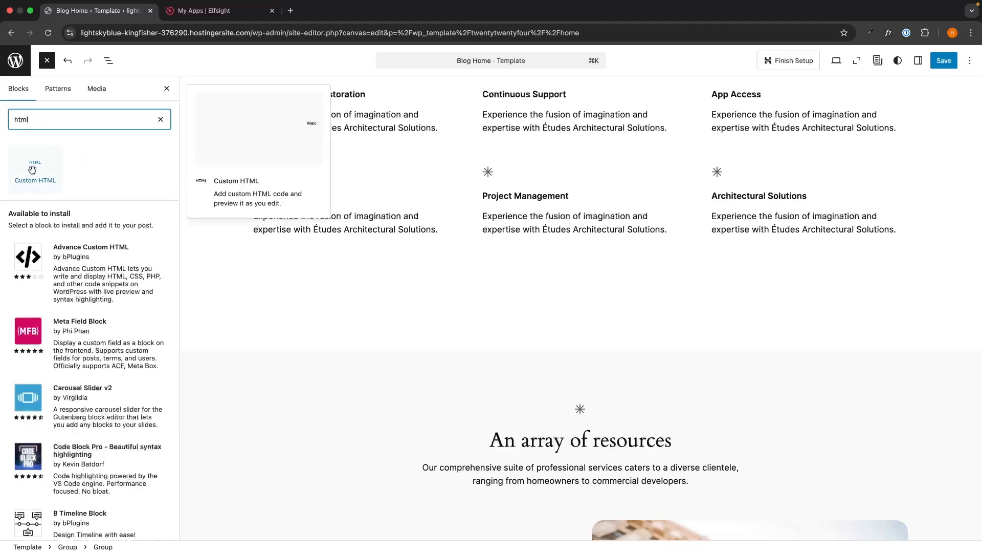
pyautogui.moveTo(33, 169); pyautogui.dragTo(525, 296)
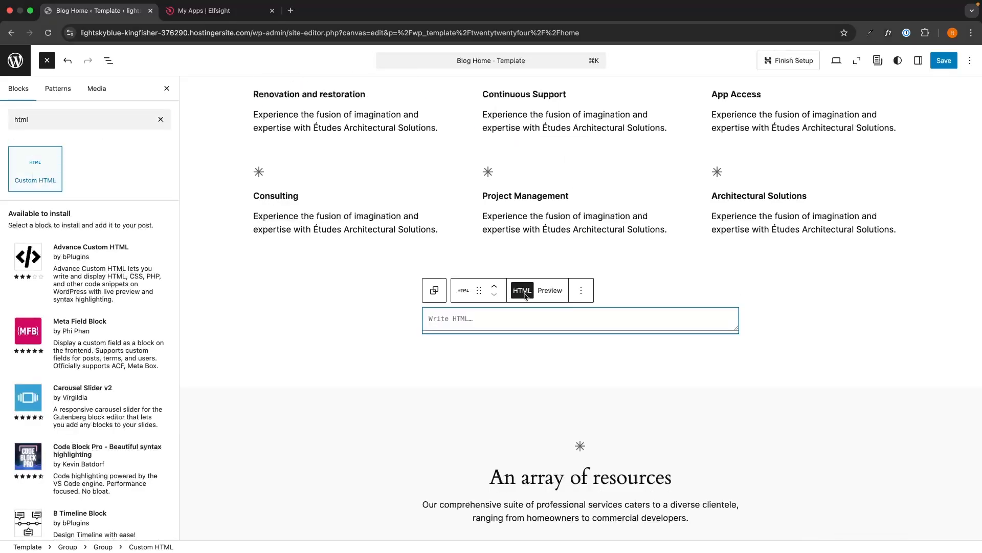
pyautogui.click(450, 319)
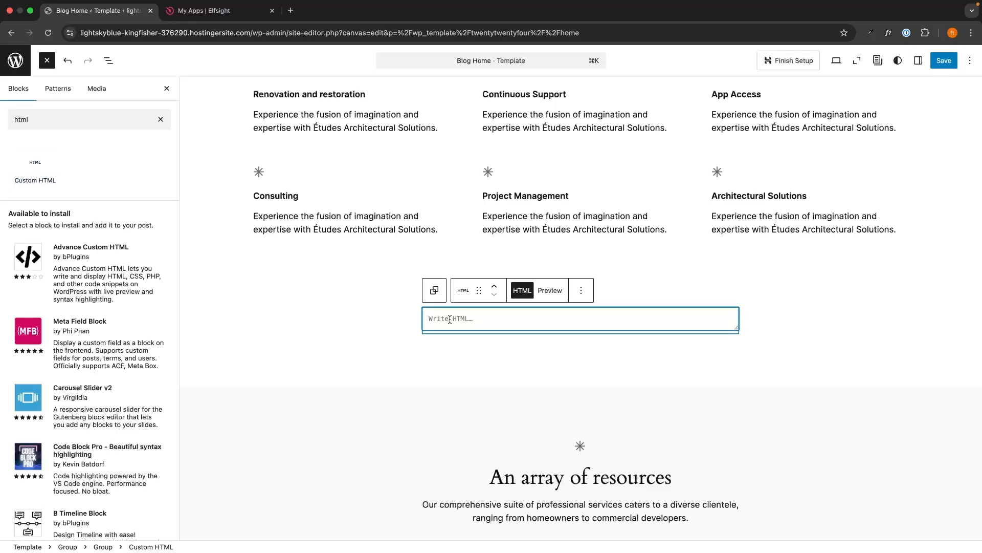
pyautogui.press('super+v')
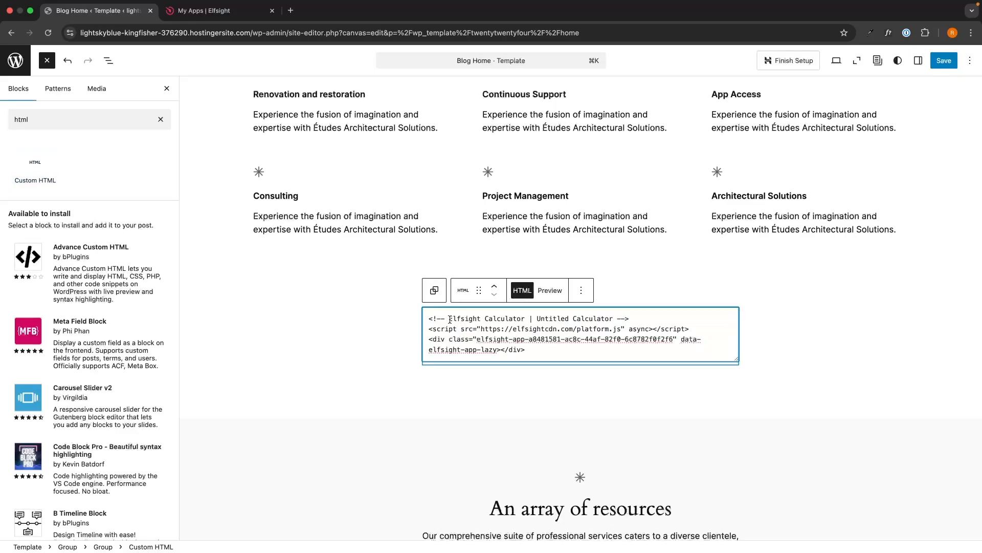
pyautogui.click(858, 366)
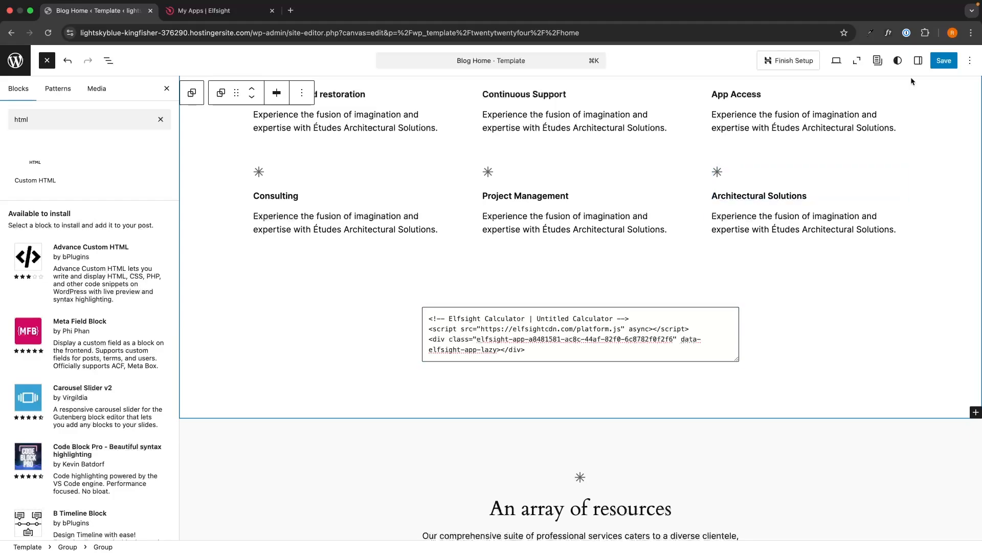
# - Save the Blog Home template and view the Loan Calculator on the live site
pyautogui.click(944, 61)
pyautogui.click(831, 63)
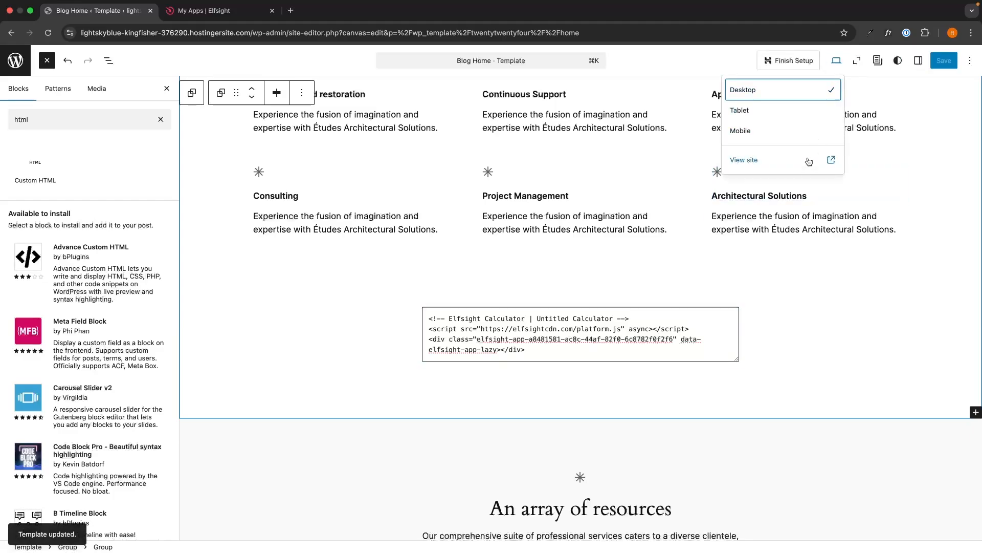
pyautogui.click(789, 160)
pyautogui.scroll(-15, 936, 260)
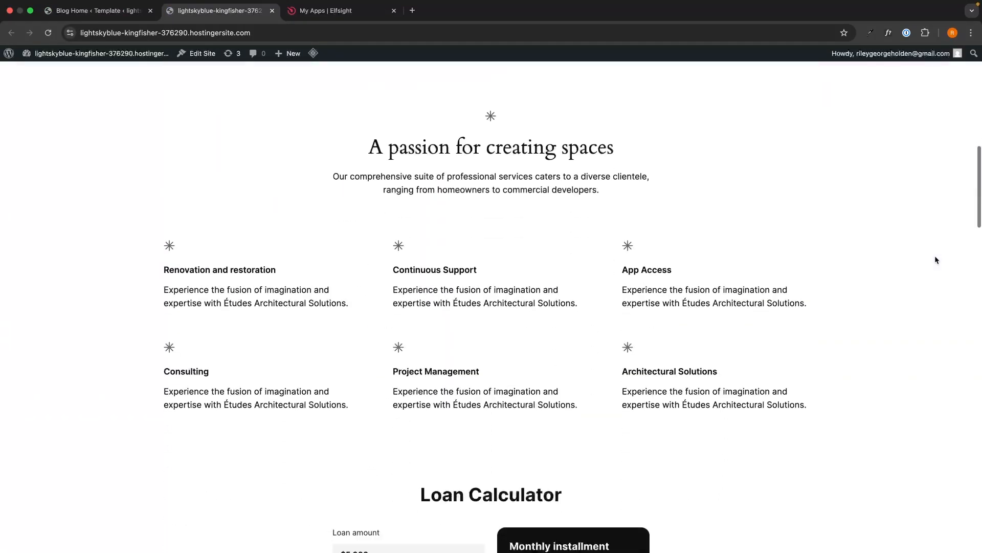